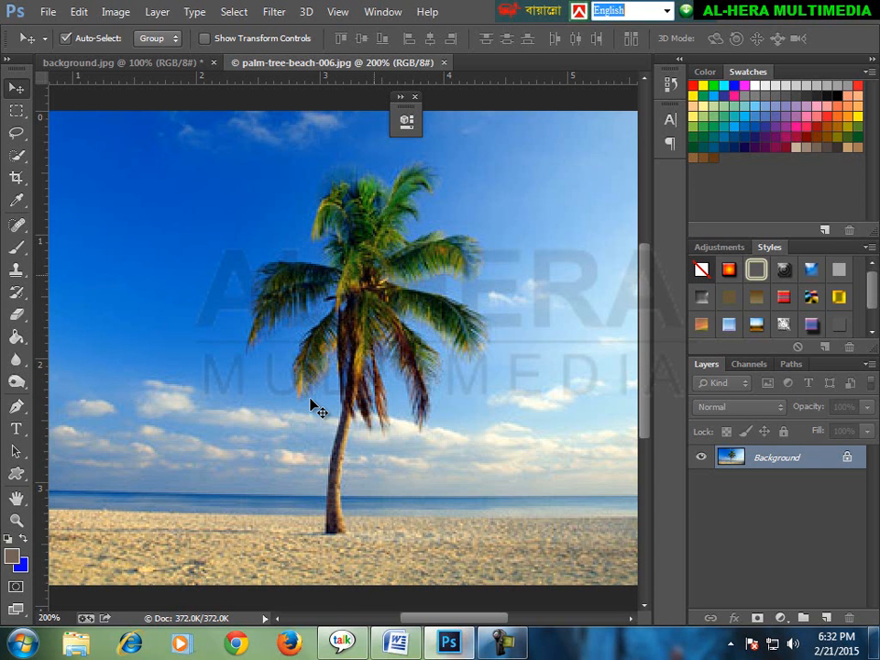
key(w)
key(v)
key(j)
key(b)
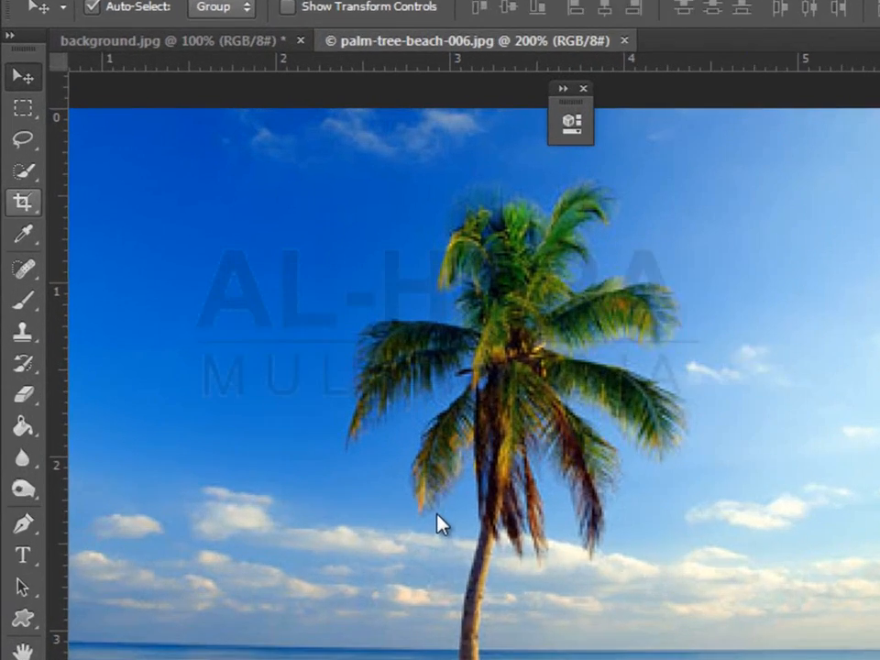
- Select the palm's top fronds and its upper right frond with the Quick Selection tool
click(23, 172)
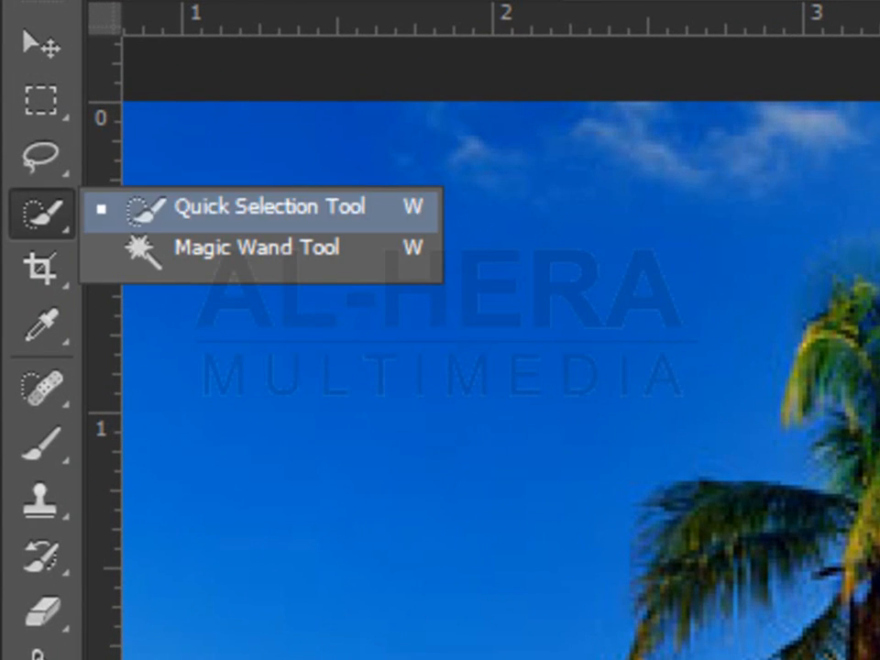
click(159, 213)
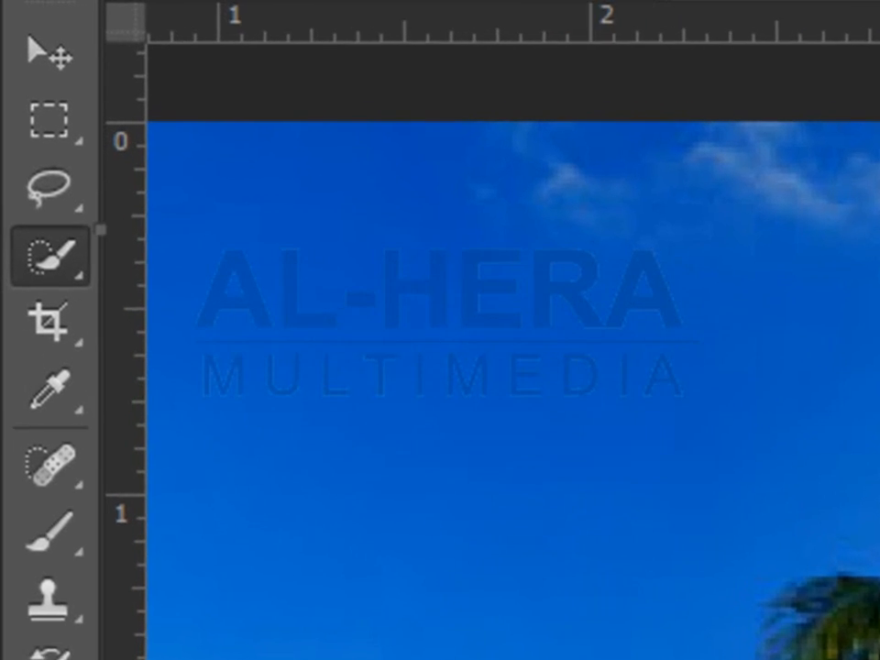
click(42, 214)
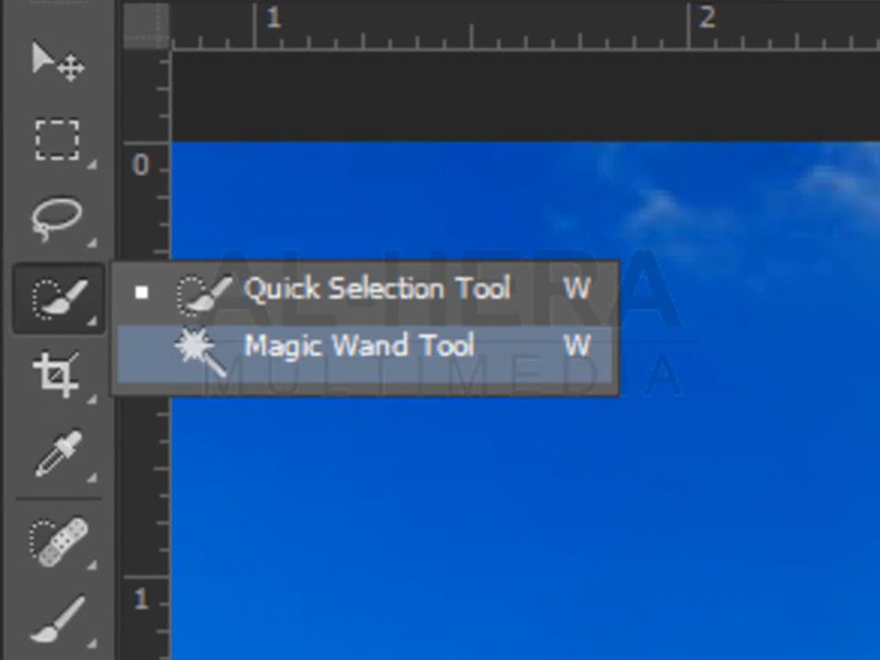
click(357, 346)
right_click(58, 299)
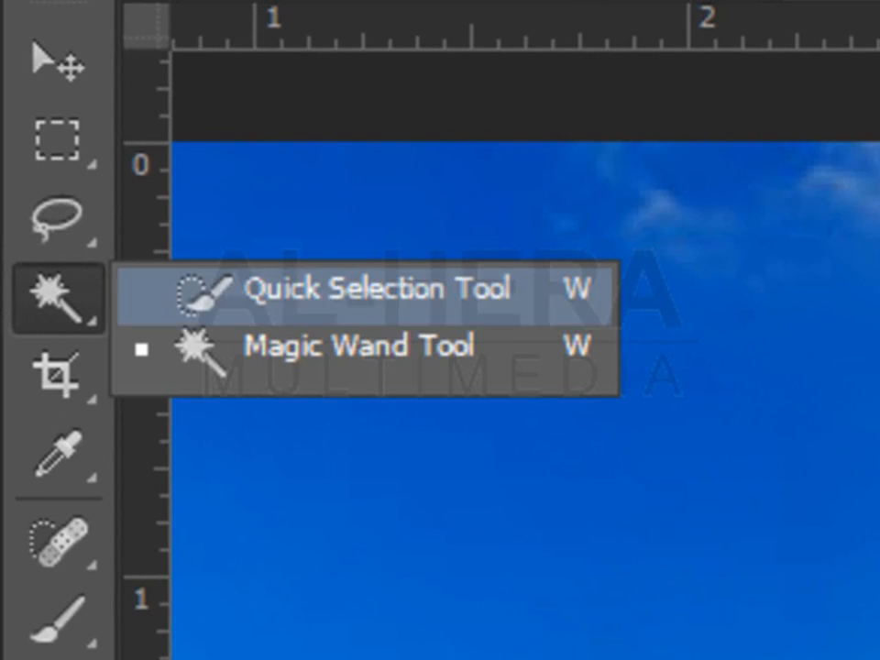
click(366, 289)
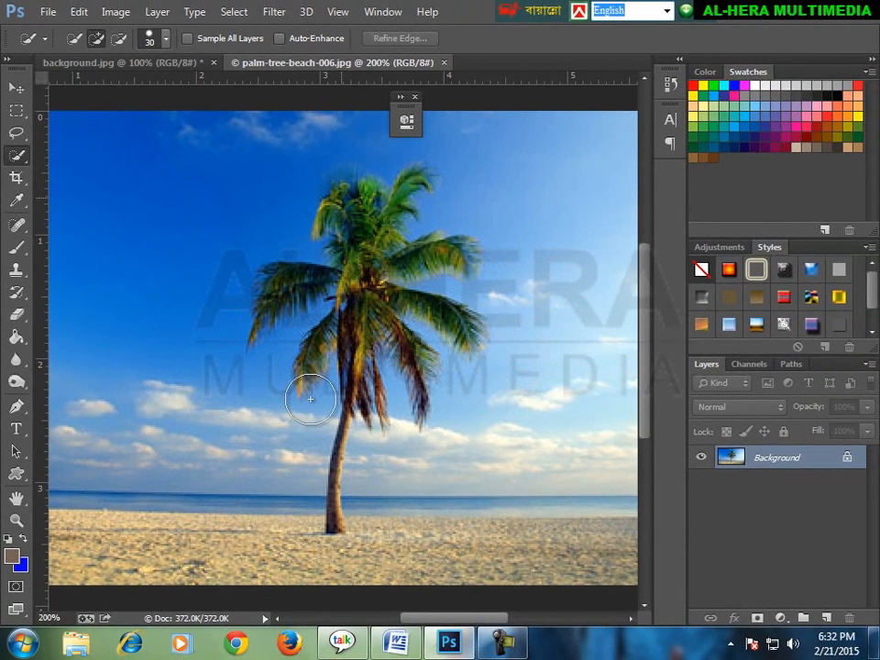
drag(326, 182, 362, 211)
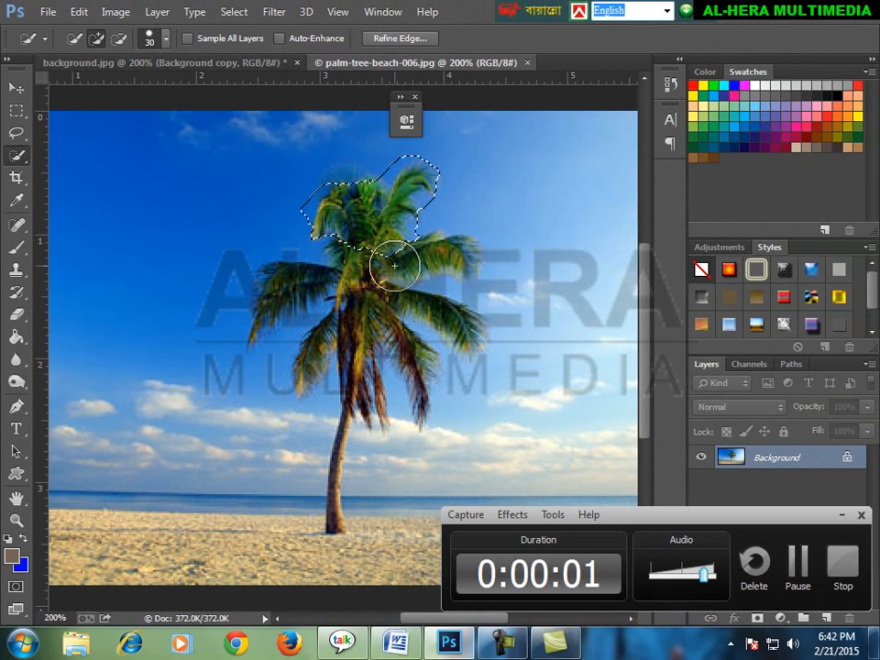
mouse_move(388, 263)
mouse_down()
mouse_move(454, 252)
mouse_move(413, 260)
mouse_up()
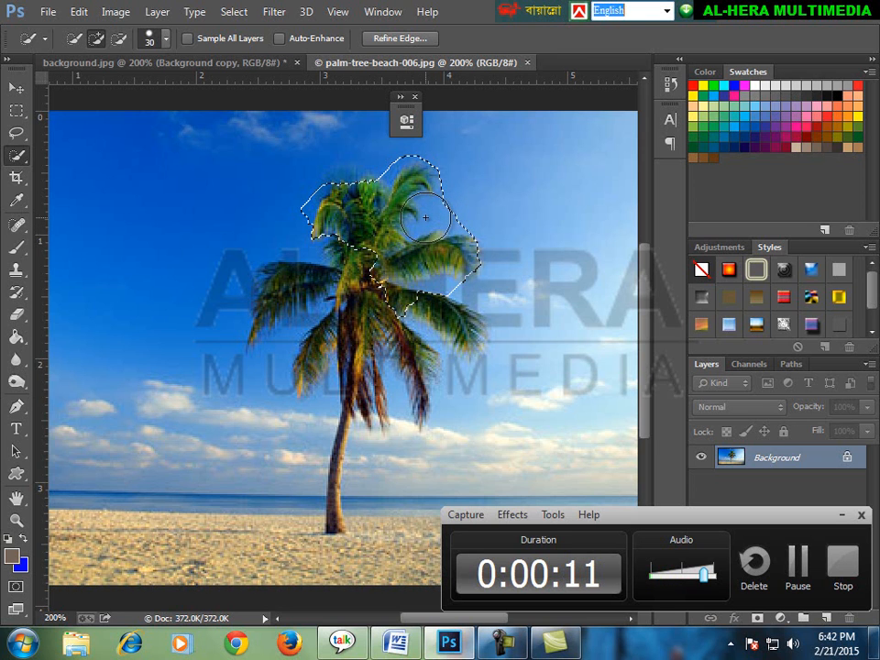
- Add the left and lower right fronds to the selection, undoing the stroke that spills into the sky
click(351, 275)
mouse_move(331, 275)
mouse_down()
mouse_move(279, 300)
mouse_move(331, 284)
mouse_move(310, 292)
mouse_move(316, 285)
mouse_move(303, 314)
mouse_move(262, 330)
mouse_up()
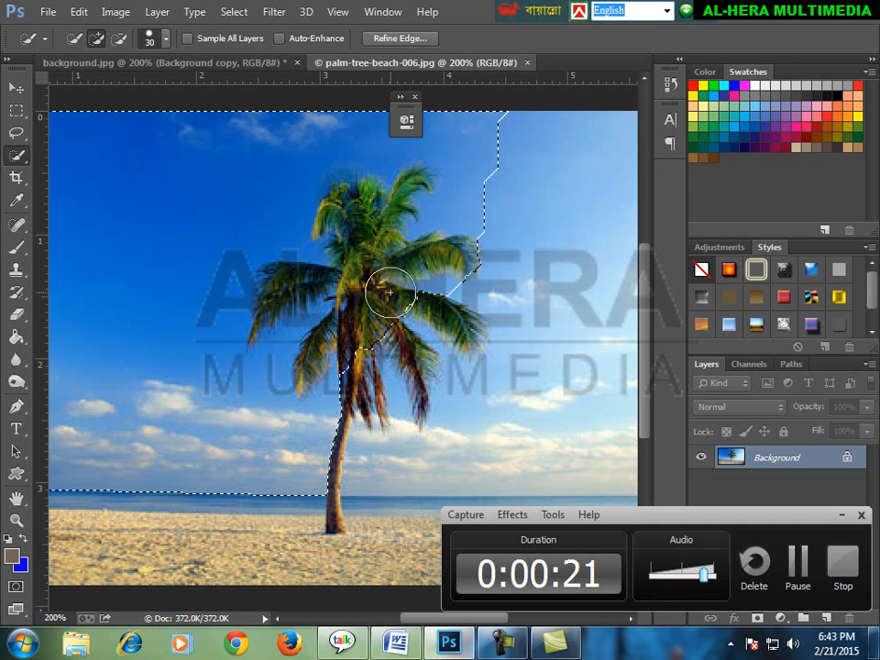
key(ctrl+z)
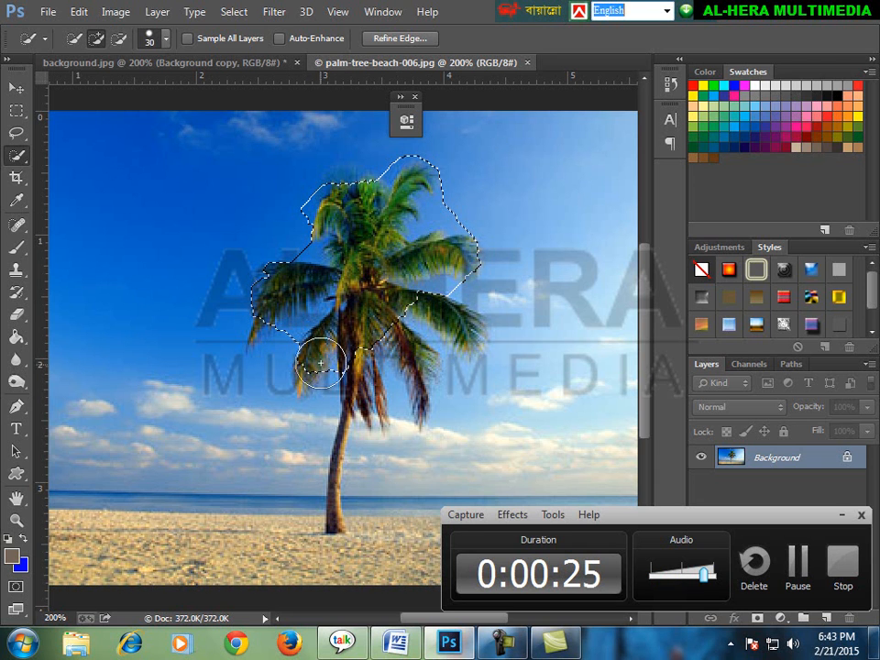
click(451, 314)
click(443, 355)
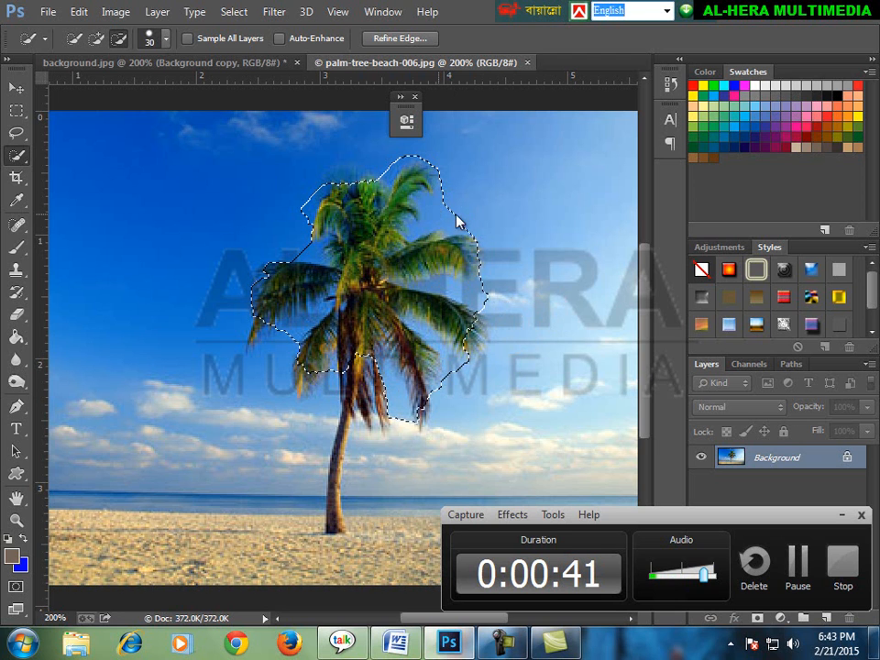
- Subtract the sky between the right-hand fronds and add the hanging fronds above the trunk to the selection
key(alt)
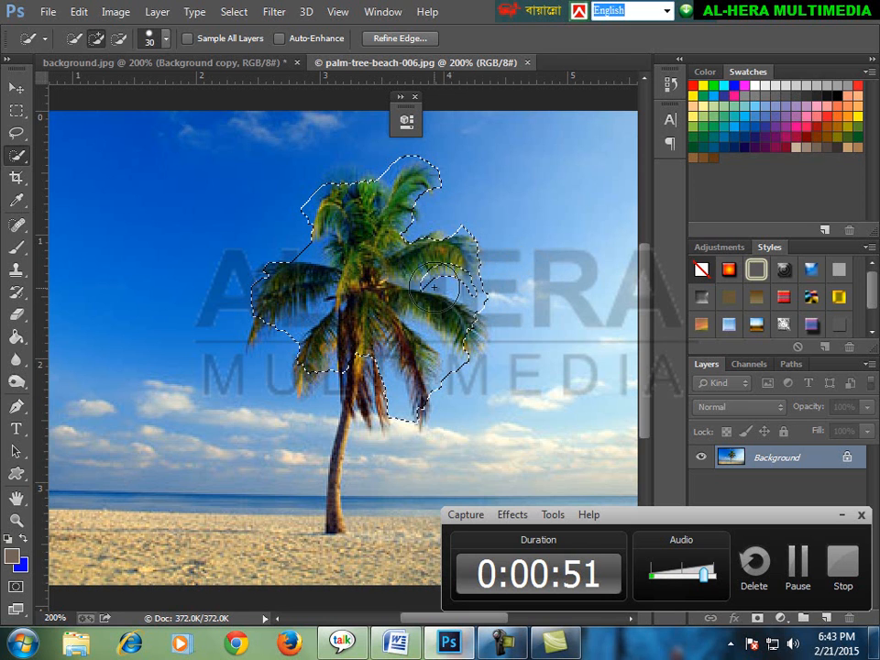
click(362, 396)
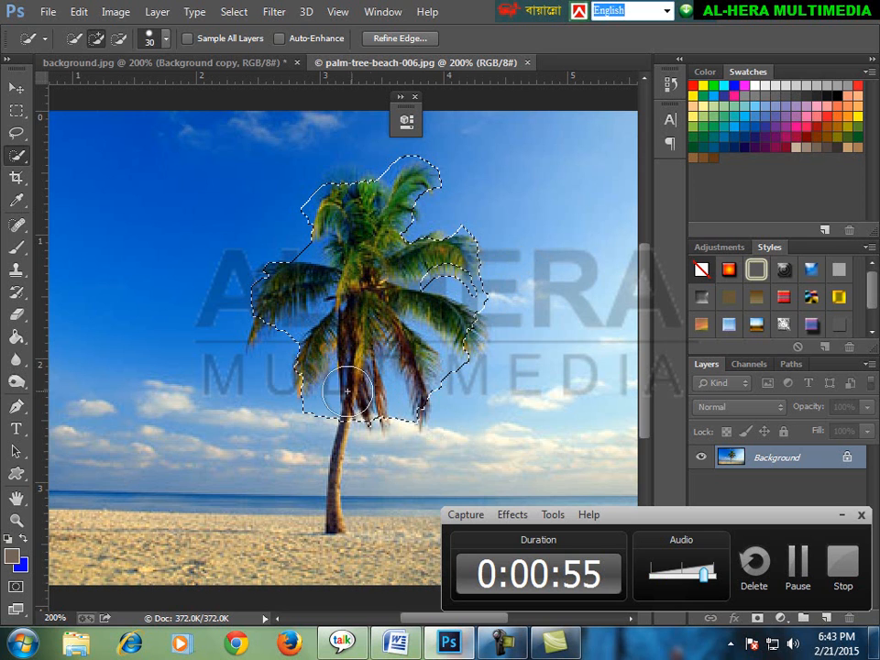
key(alt)
key(ctrl+alt+z)
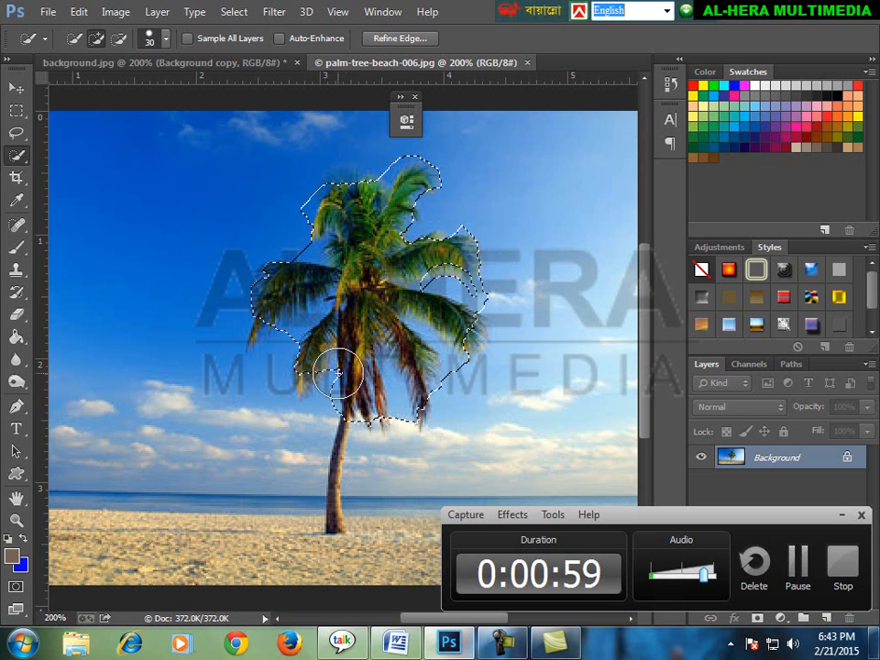
- Add the trunk down to the sand to the selection and subtract the sky on its right side
click(348, 431)
drag(344, 422, 341, 518)
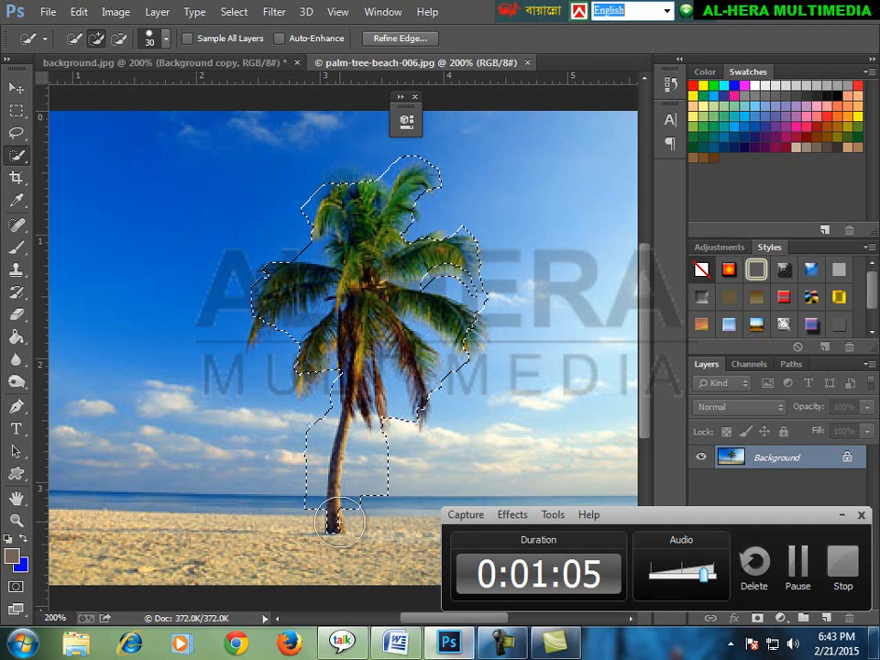
alt+click(371, 465)
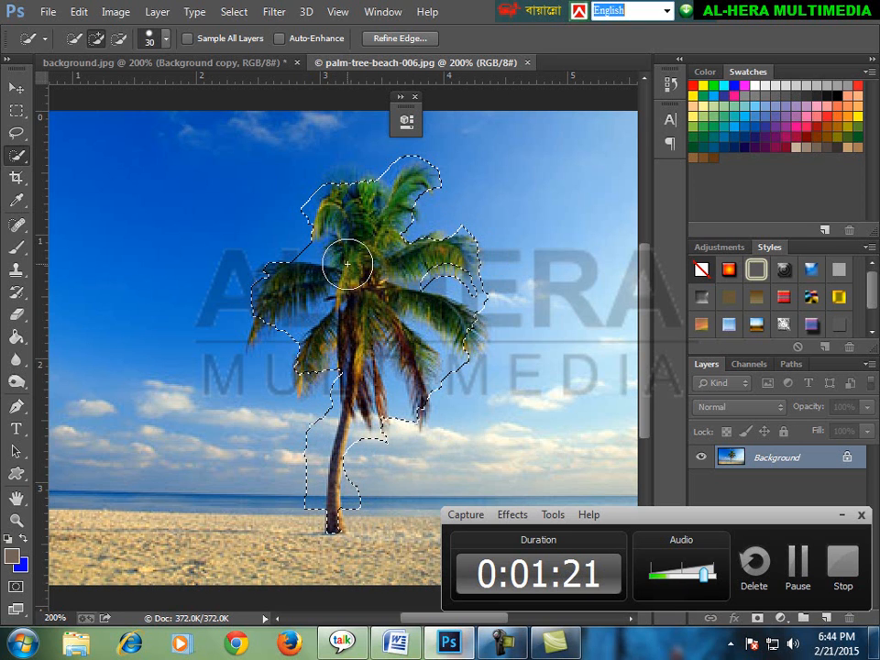
- Add the lower left frond tip to the selection and subtract the surplus sky beside and above the palm
click(304, 387)
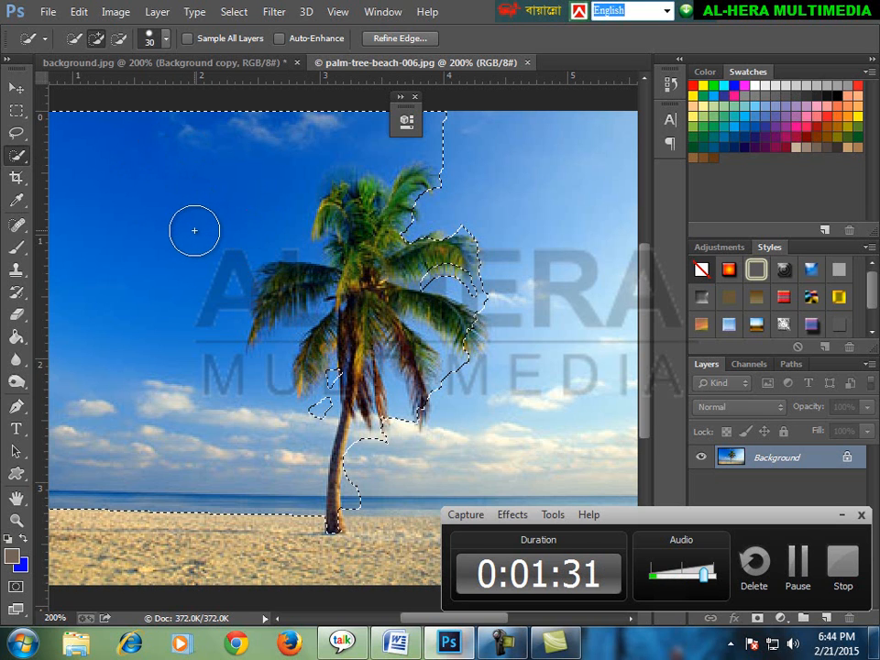
mouse_move(194, 230)
mouse_down()
mouse_move(260, 198)
mouse_move(275, 173)
mouse_move(309, 172)
mouse_up()
drag(177, 147, 263, 151)
mouse_move(101, 183)
mouse_down()
mouse_move(223, 379)
mouse_move(213, 391)
mouse_move(243, 428)
mouse_up()
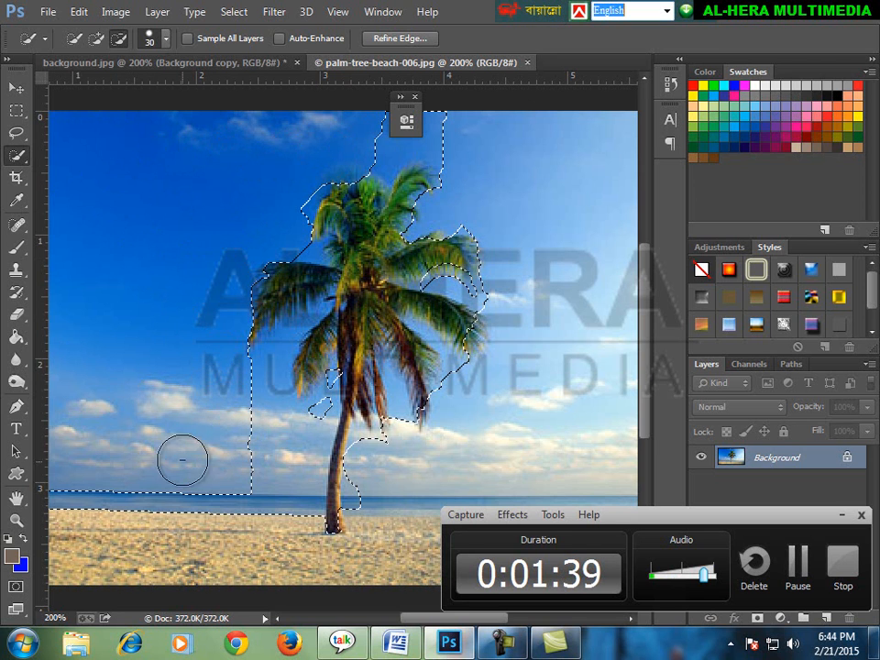
mouse_move(128, 496)
mouse_down()
mouse_move(170, 493)
mouse_move(223, 470)
mouse_move(109, 491)
mouse_move(278, 475)
mouse_up()
drag(290, 378, 211, 279)
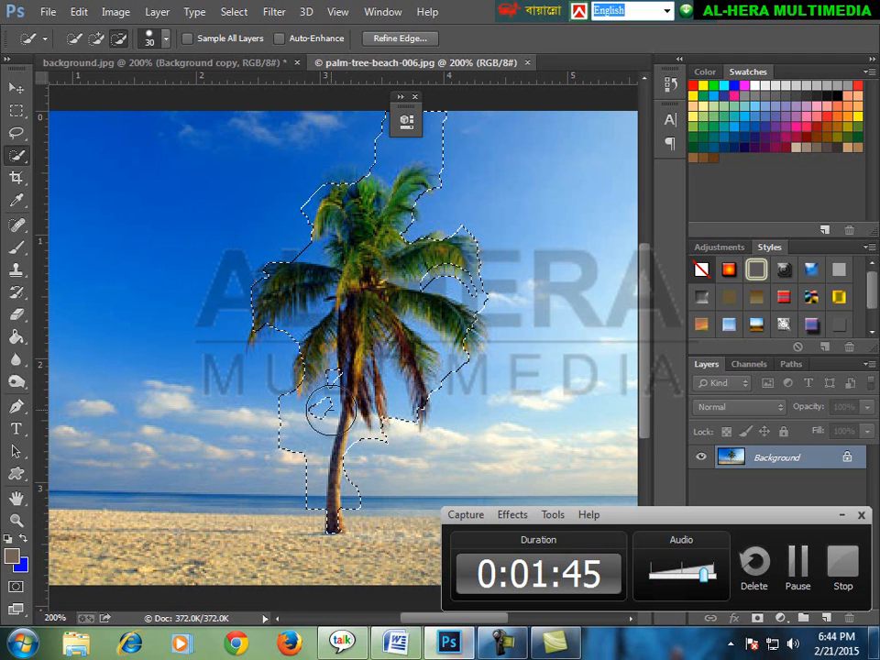
click(310, 429)
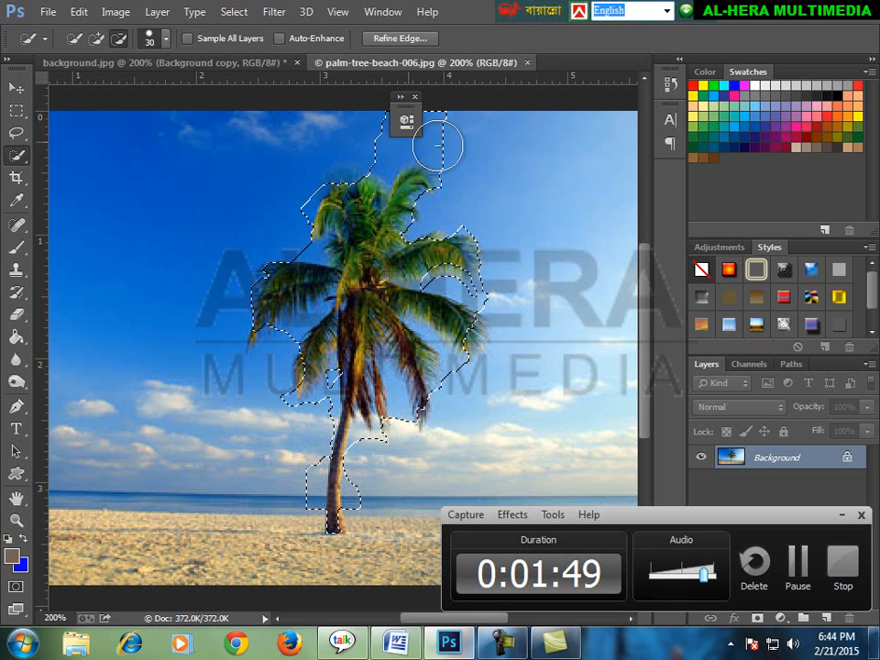
click(397, 165)
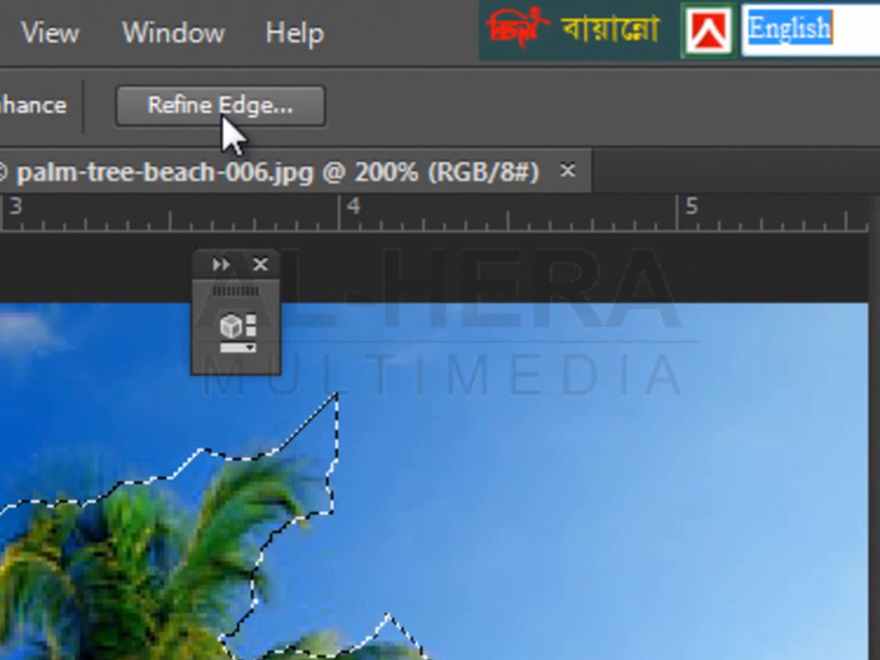
- Open Refine Edge for the palm selection, enable Smart Radius and set the radius to 4.5 px
click(227, 130)
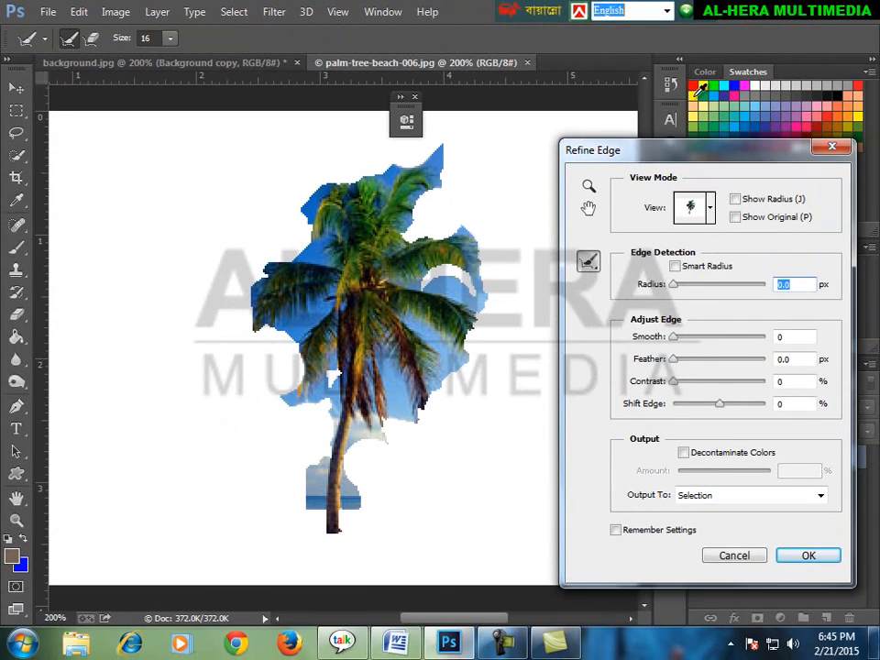
mouse_move(689, 162)
mouse_down()
mouse_move(666, 174)
mouse_move(689, 168)
mouse_up()
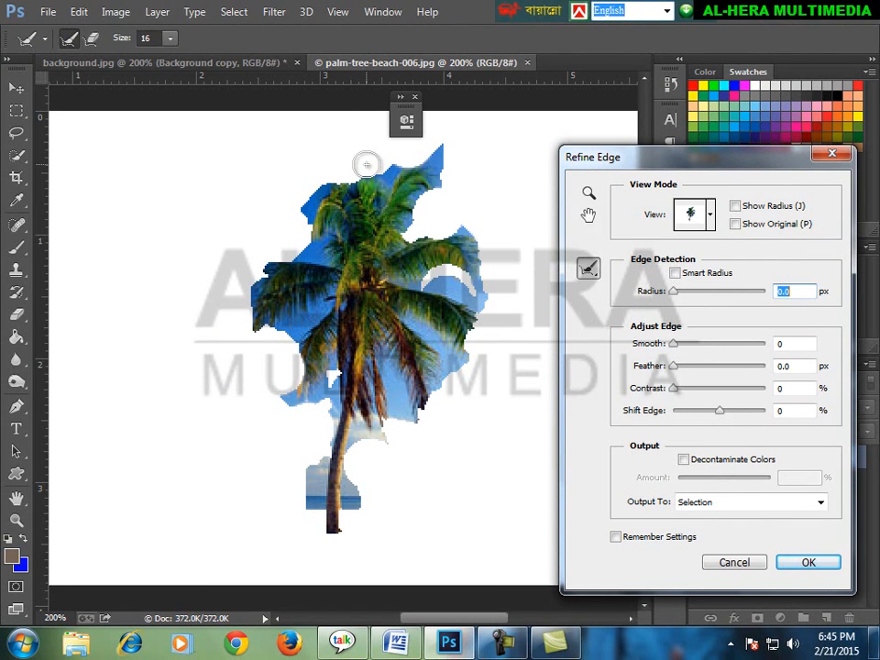
drag(617, 164, 612, 165)
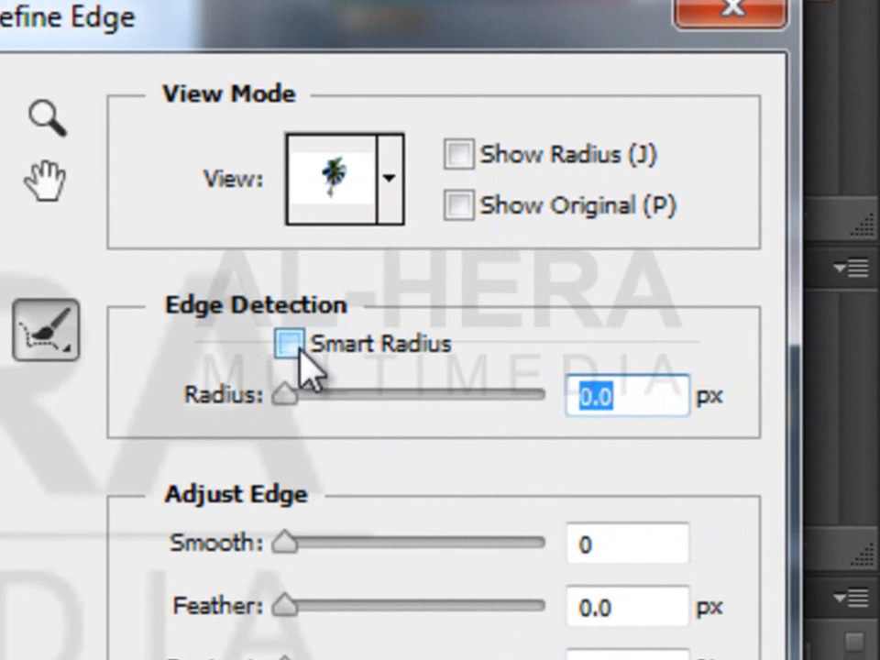
click(677, 275)
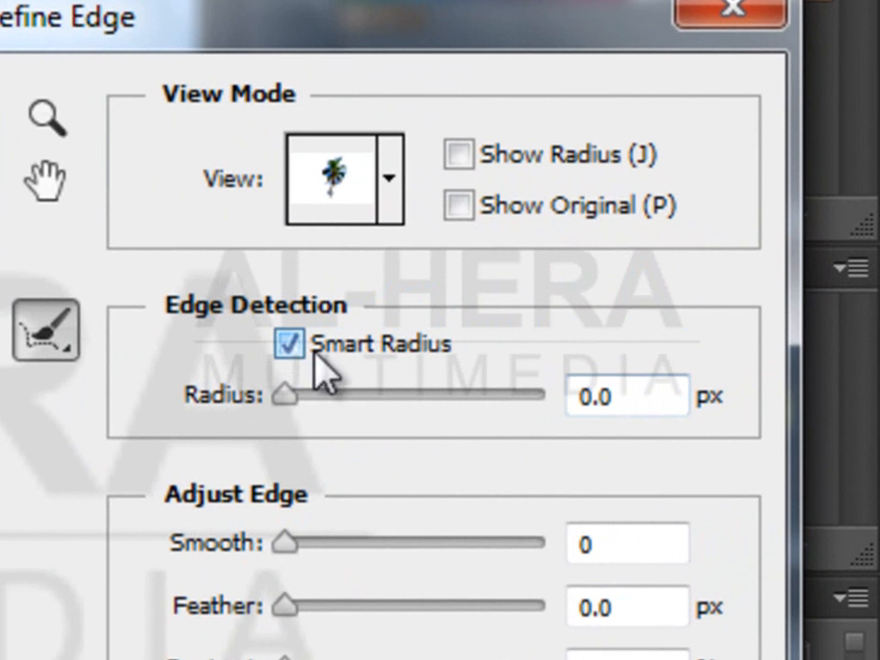
click(295, 397)
drag(295, 401, 337, 403)
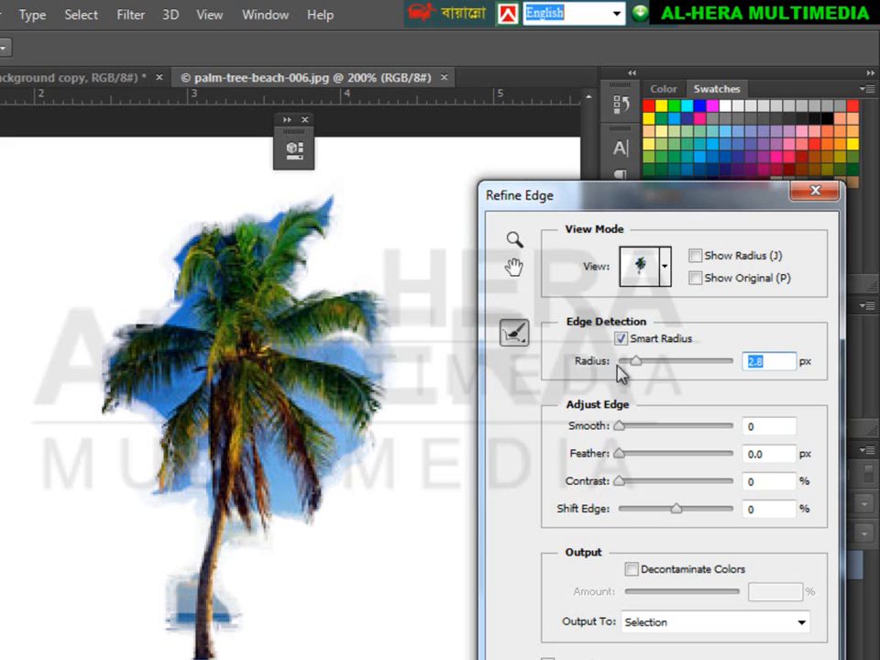
drag(637, 370, 641, 372)
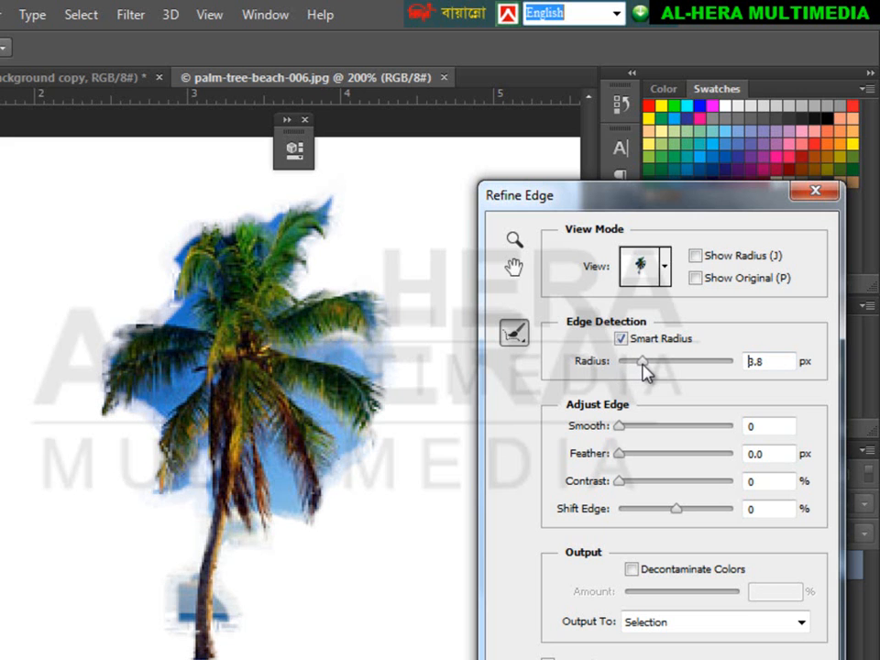
drag(649, 369, 649, 366)
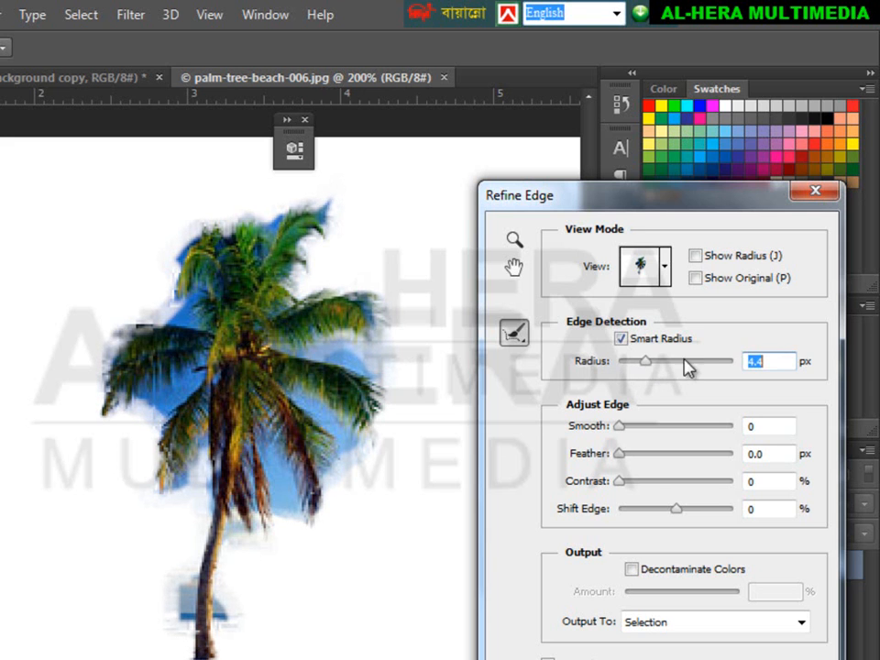
key(BackSpace)
text(5)
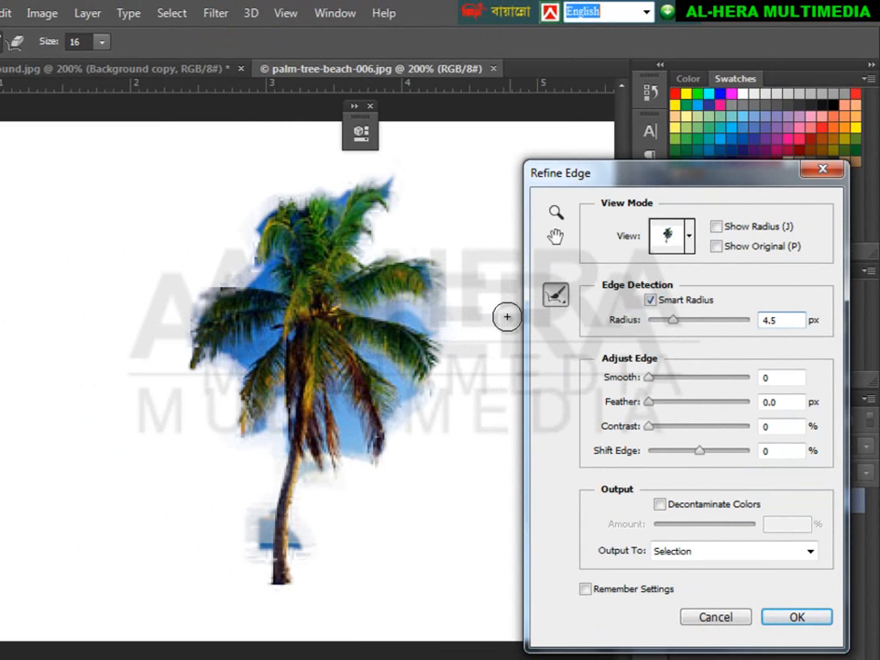
- Choose the Refine Radius Tool with brush size 35 and brush away the sky around the palm's top fronds
click(563, 297)
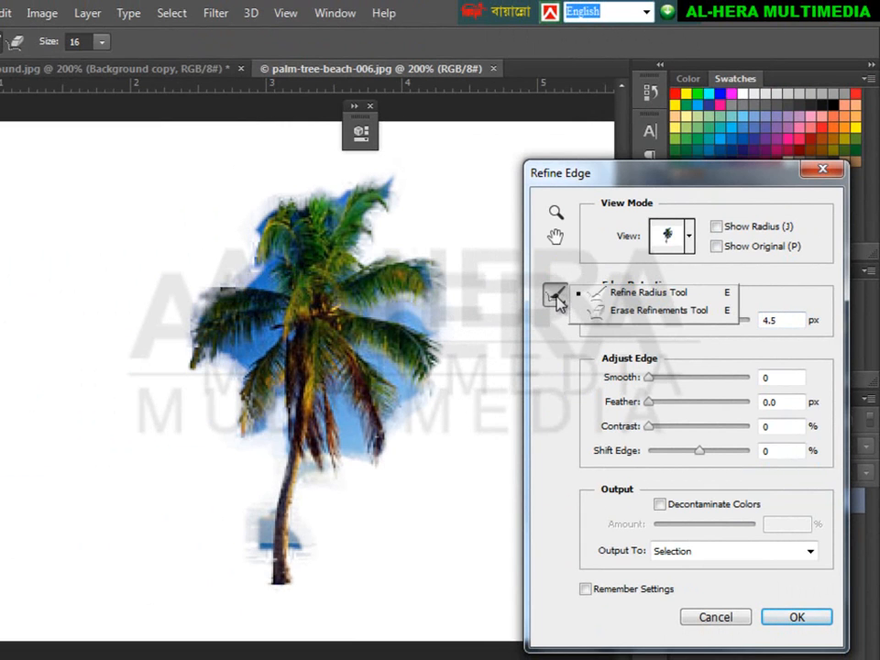
click(611, 297)
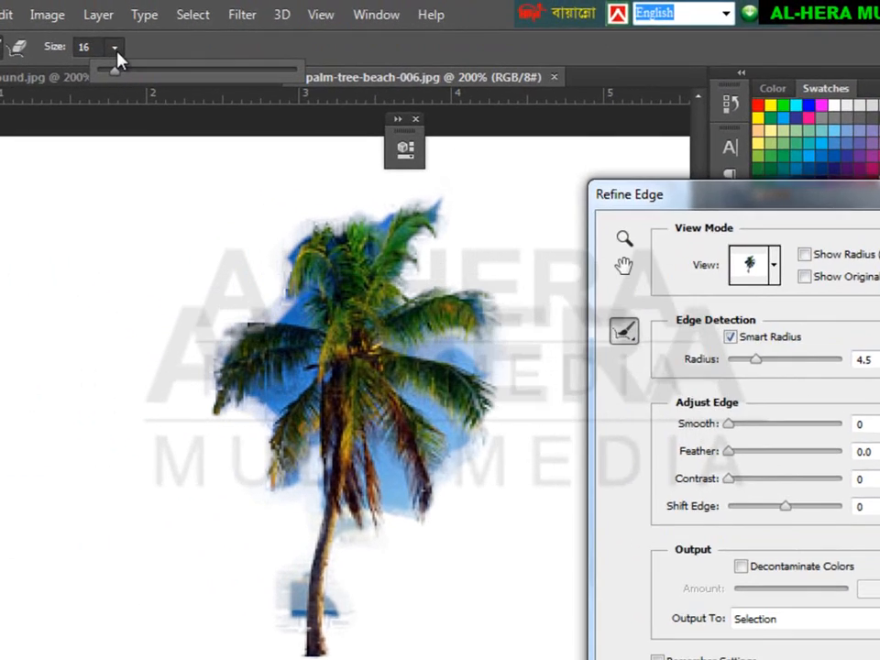
drag(101, 43, 110, 65)
mouse_move(292, 183)
mouse_down()
mouse_move(307, 190)
mouse_move(302, 181)
mouse_up()
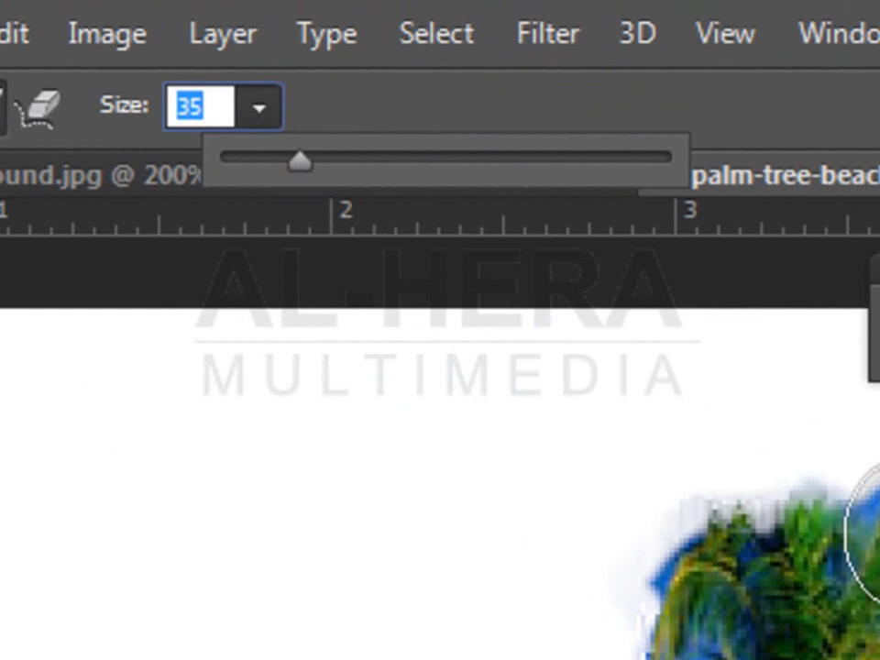
drag(799, 461, 772, 459)
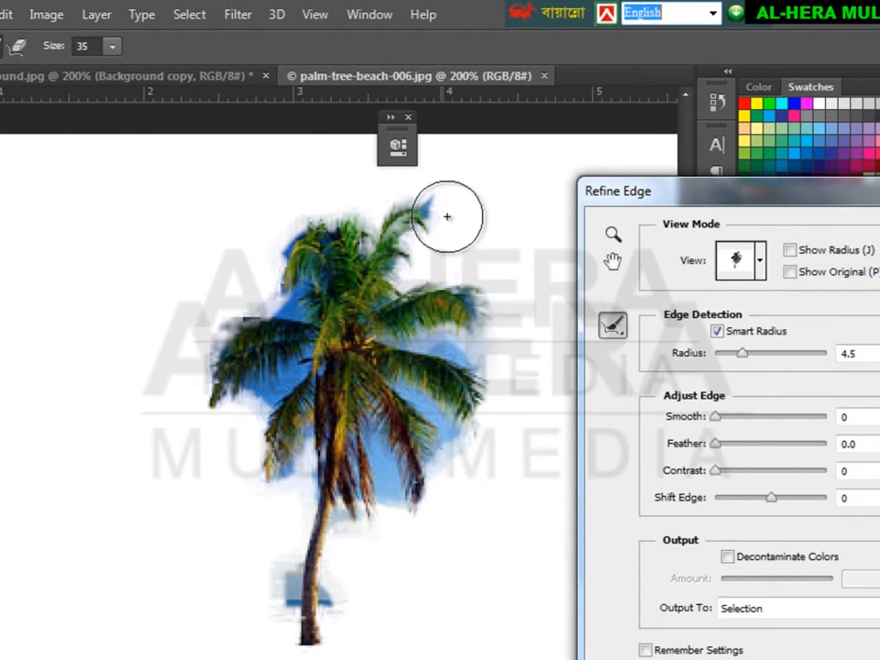
mouse_move(417, 214)
mouse_down()
mouse_move(422, 197)
mouse_move(427, 202)
mouse_up()
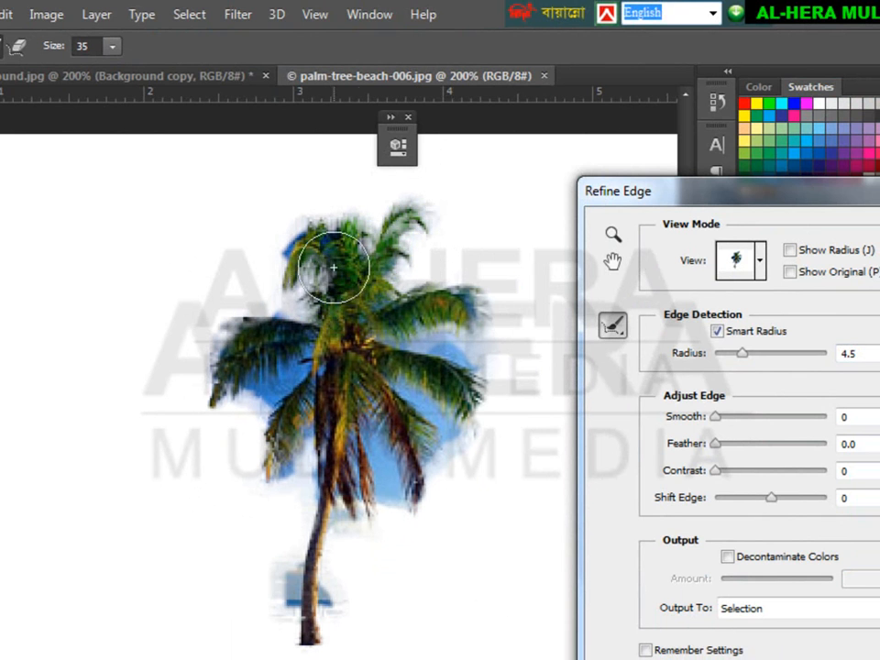
drag(291, 248, 315, 242)
- Refine the edges of the left, right and hanging fronds to remove the blue sky between them
drag(455, 344, 442, 346)
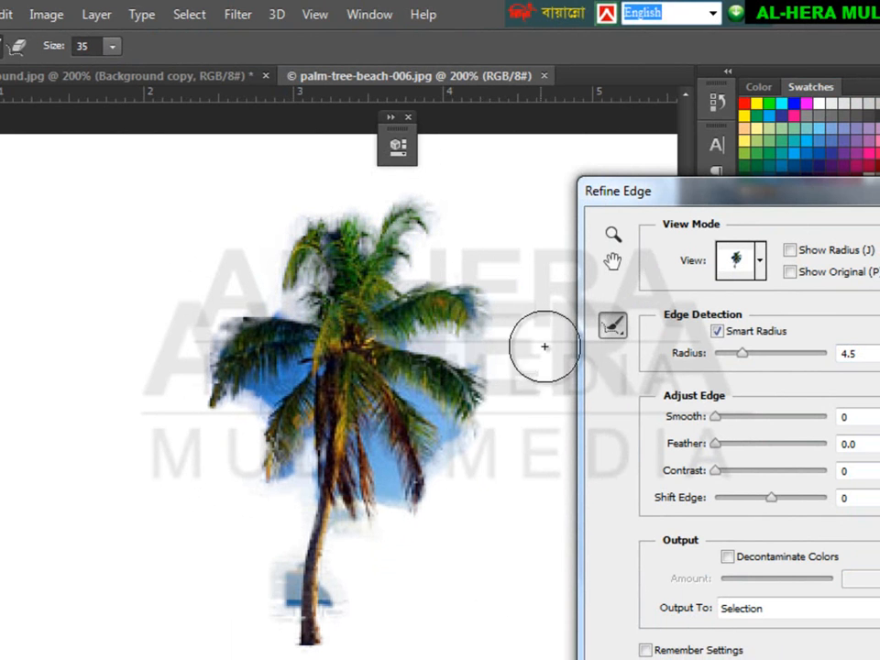
mouse_move(261, 359)
mouse_down()
mouse_move(291, 373)
mouse_move(306, 358)
mouse_up()
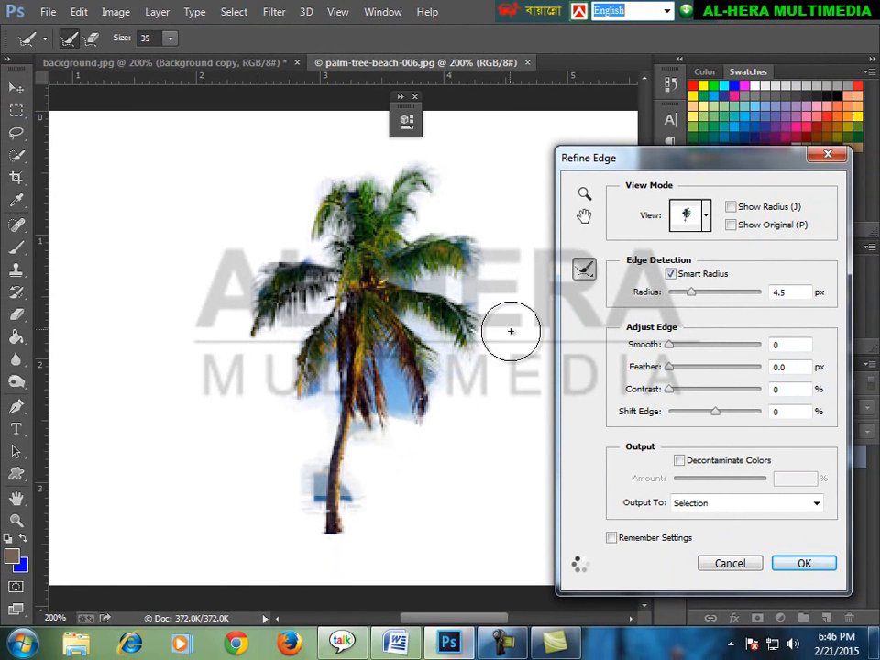
mouse_move(380, 355)
mouse_down()
mouse_move(394, 379)
mouse_move(426, 359)
mouse_up()
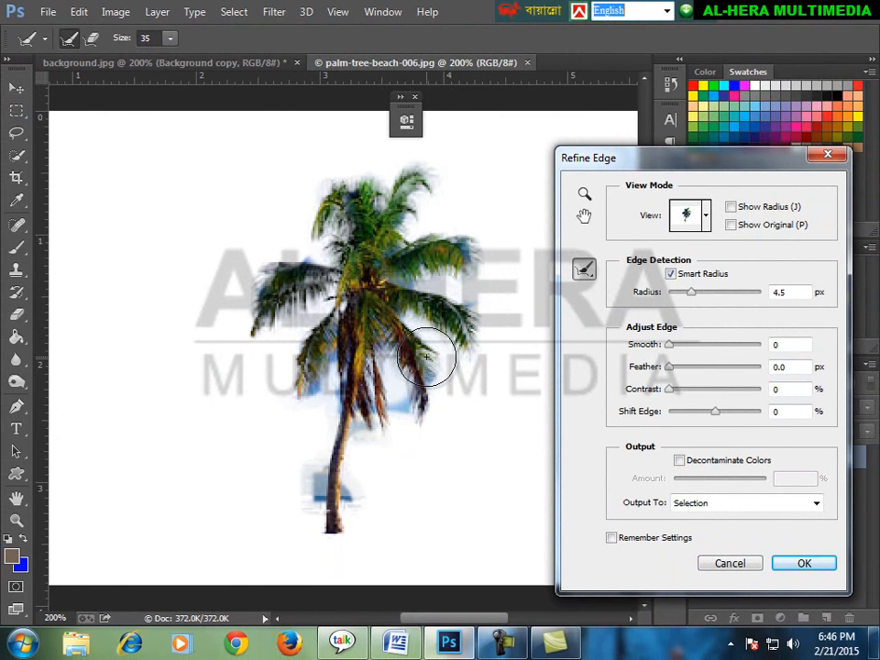
click(410, 403)
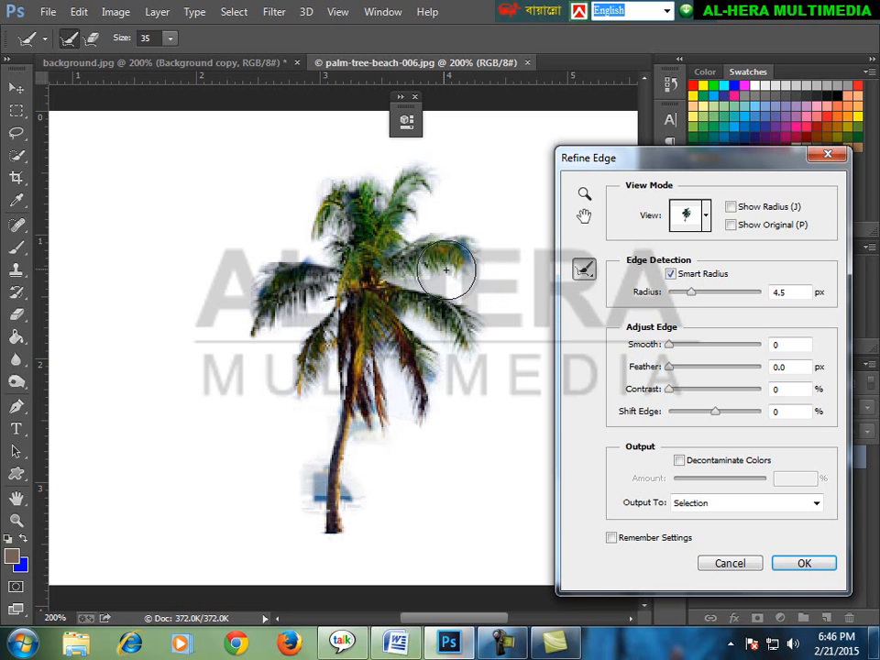
click(470, 240)
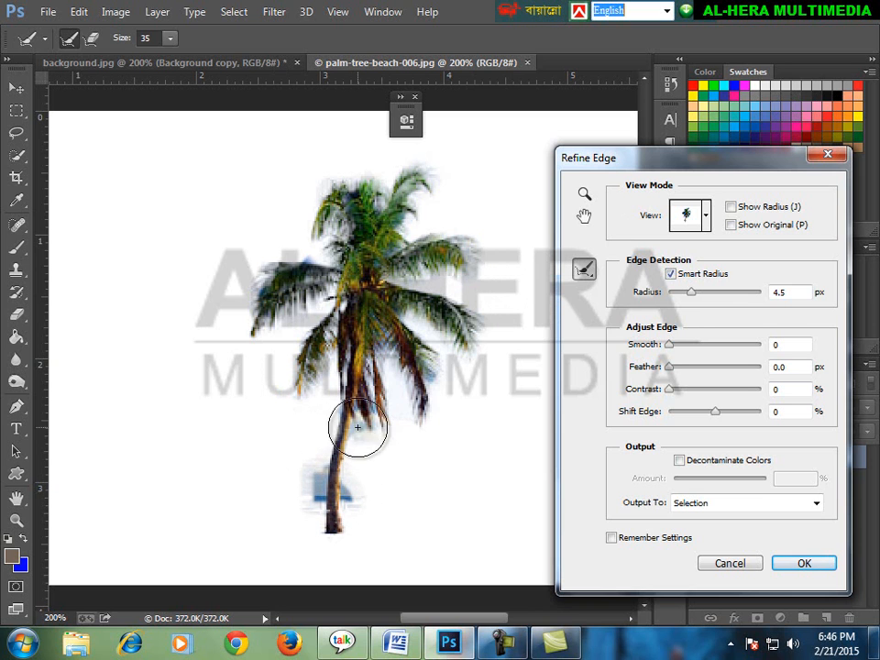
- Brush away the leftover sky and sea beside the trunk, using brush size 22 and then 14
click(170, 42)
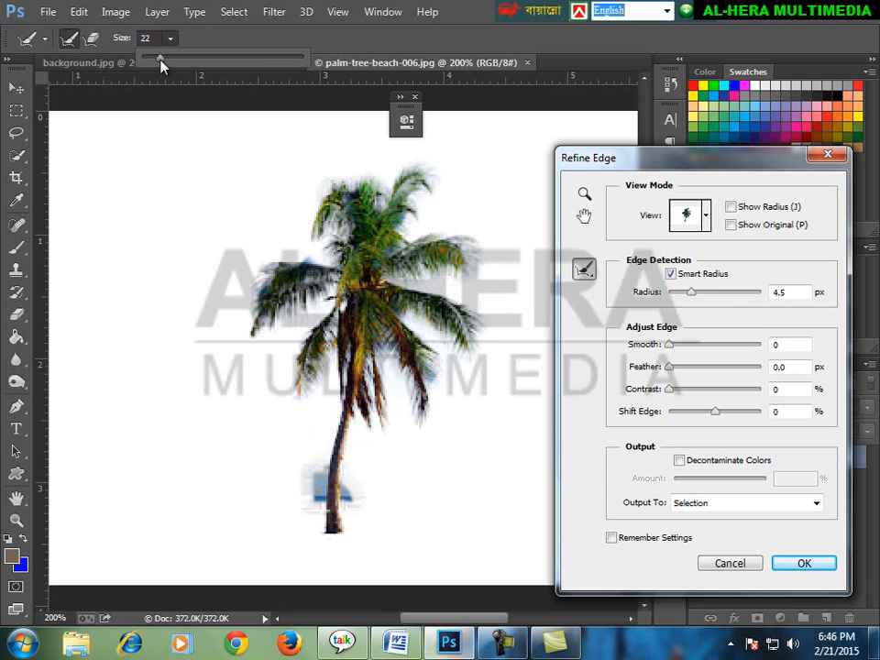
drag(324, 487, 325, 447)
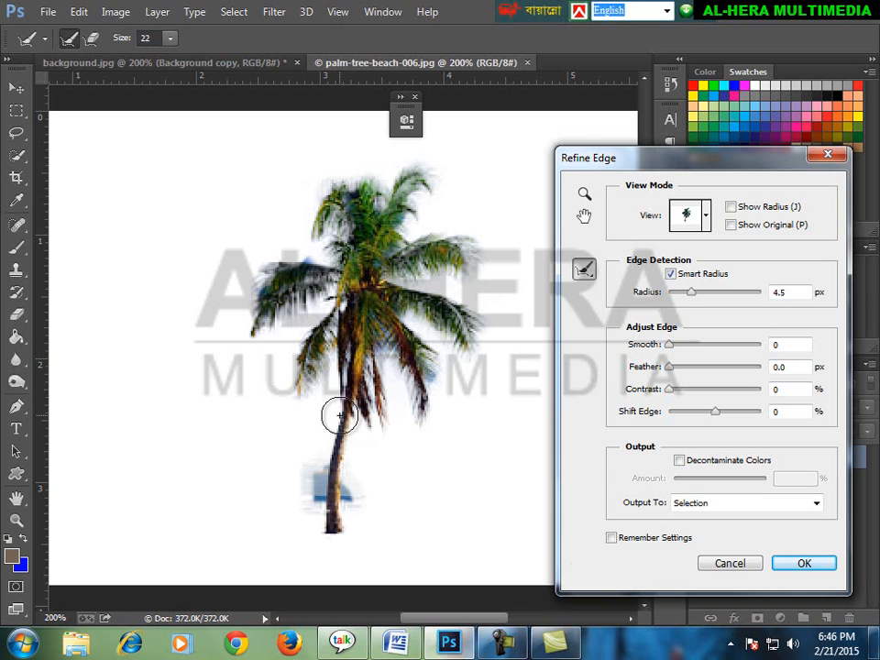
click(171, 39)
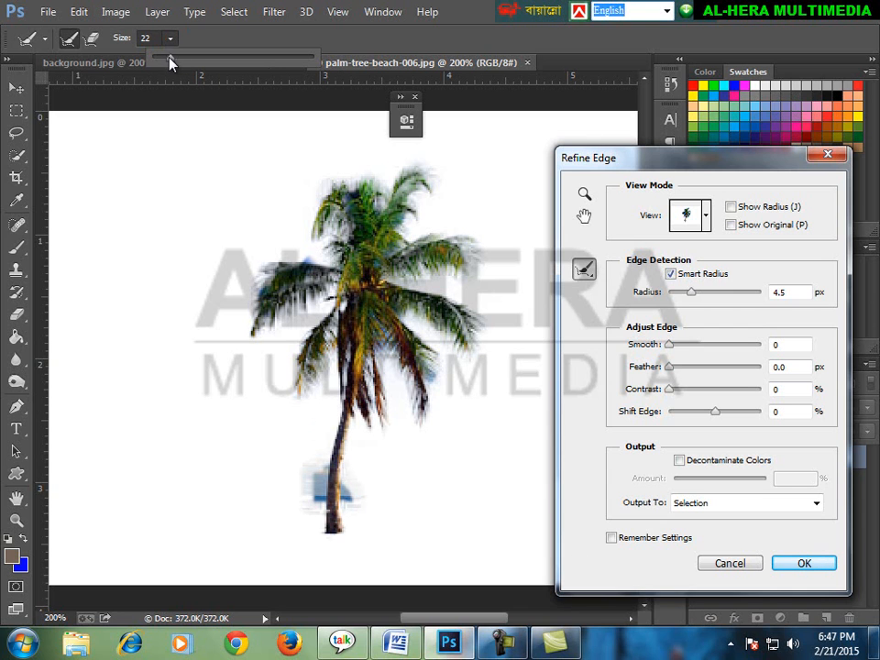
click(165, 66)
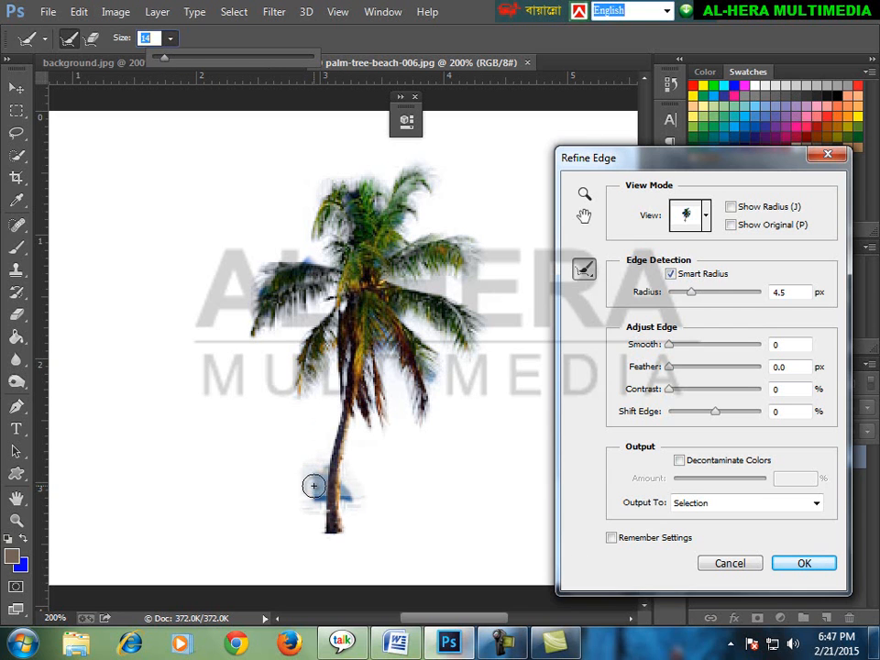
mouse_move(314, 503)
mouse_down()
mouse_move(316, 476)
mouse_move(330, 496)
mouse_move(349, 492)
mouse_up()
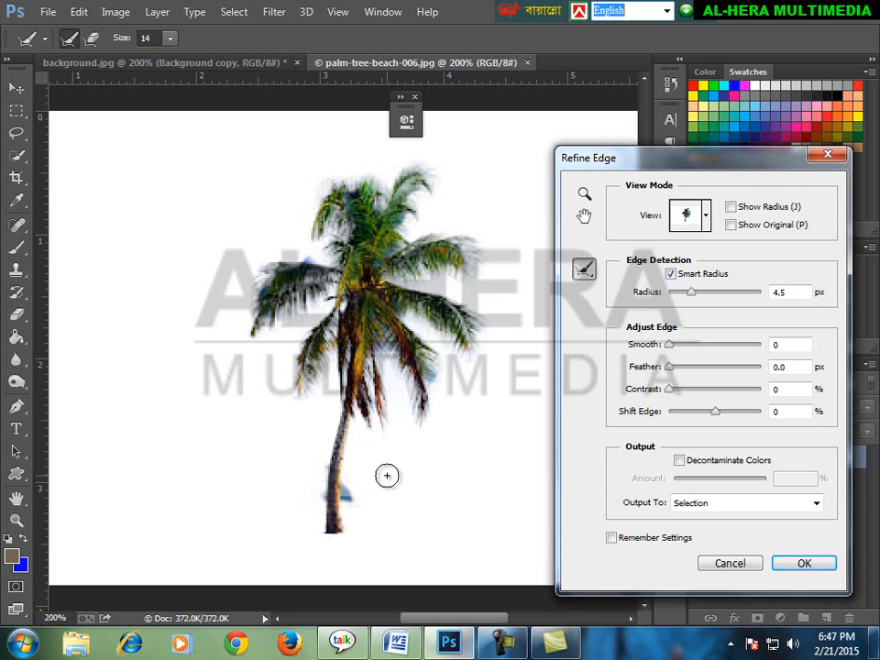
click(349, 492)
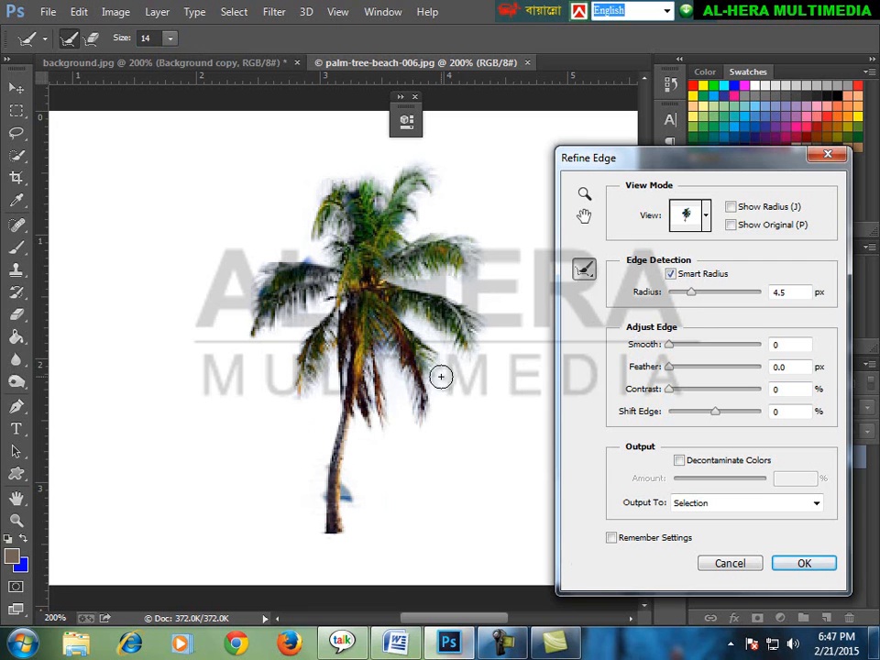
click(352, 500)
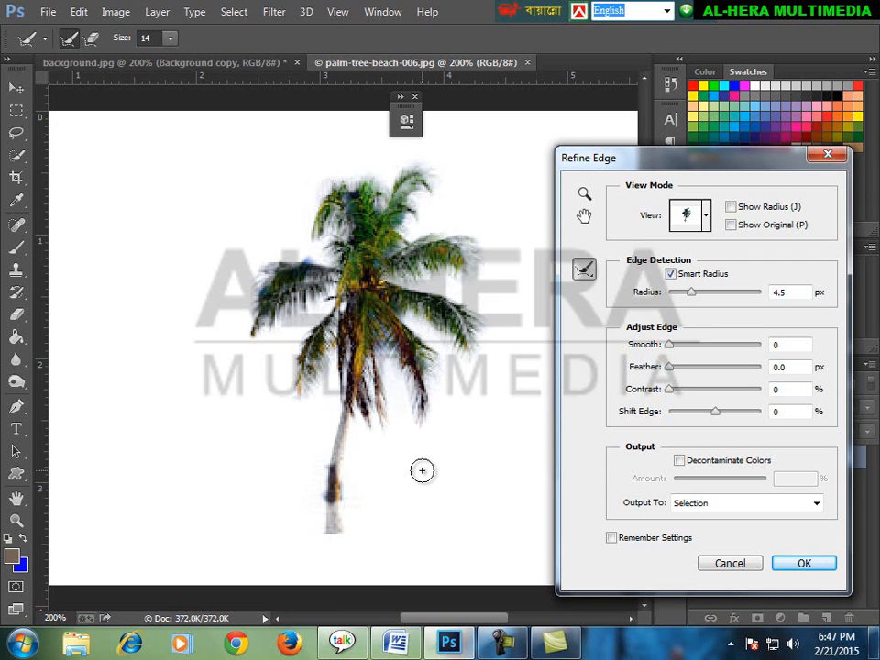
- Reduce the brush size to 6, undo the last trunk refinement and brush over the blue patch right of the trunk
key(bracketleft)
key(bracketleft)
key(bracketleft)
key(bracketleft)
key(bracketleft)
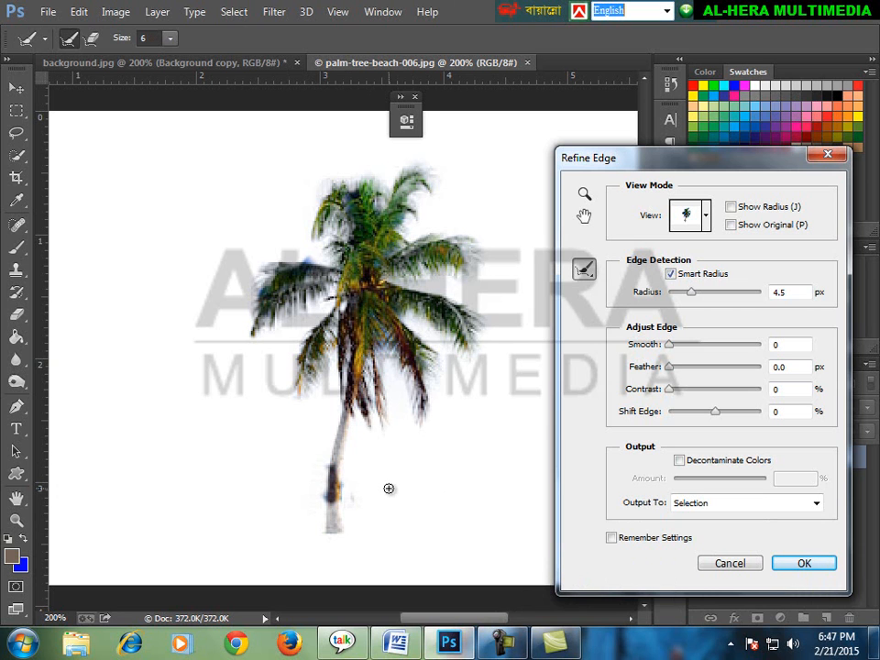
key(ctrl+z)
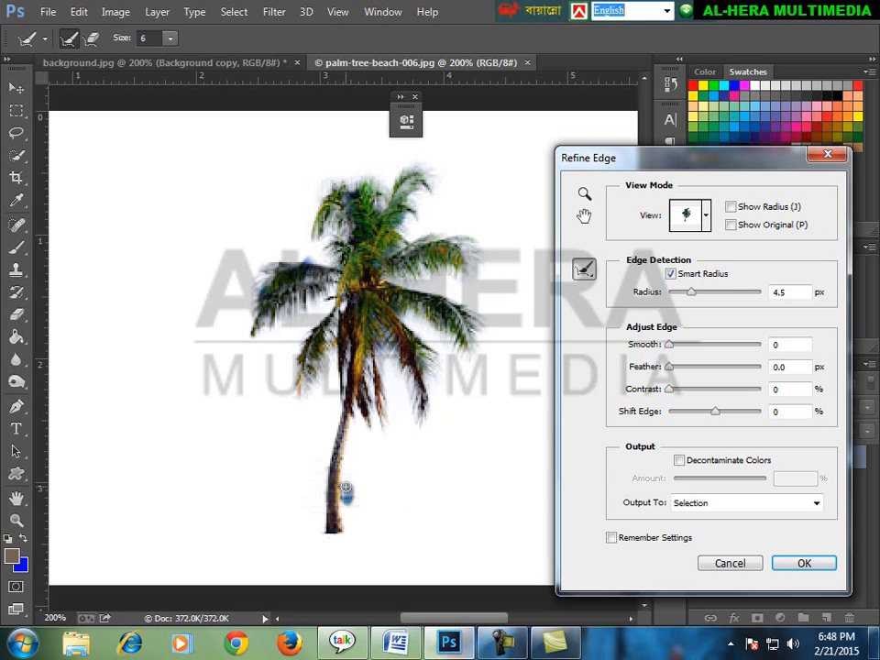
drag(345, 499, 347, 500)
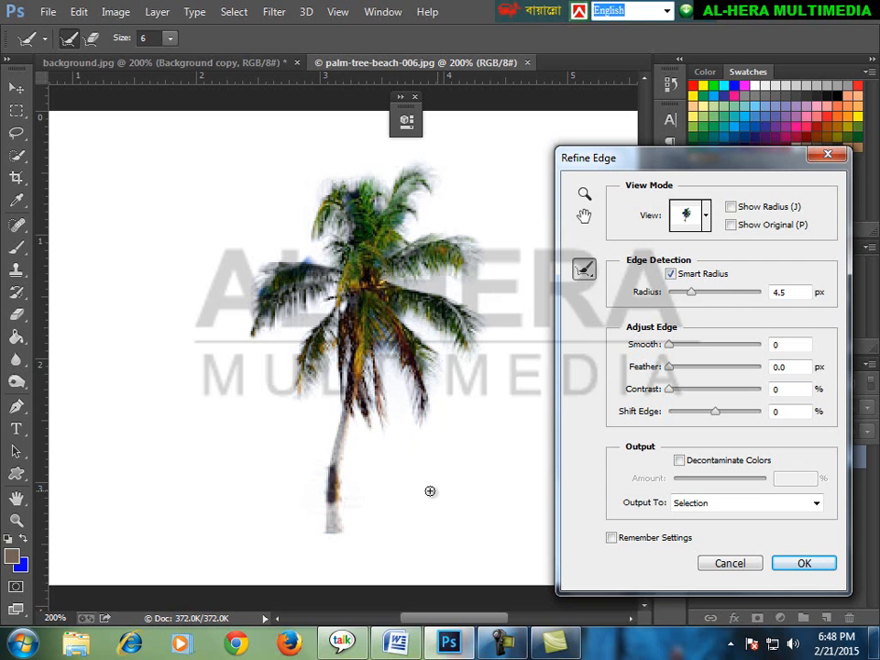
- Set the brush size to 3 and refine the trunk's lower right edge
click(170, 39)
click(168, 58)
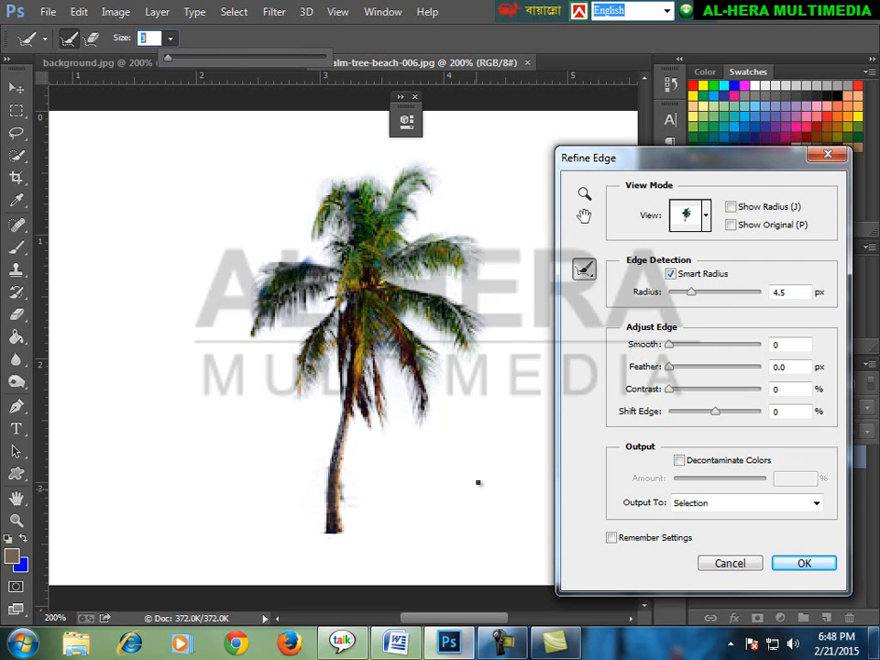
click(346, 499)
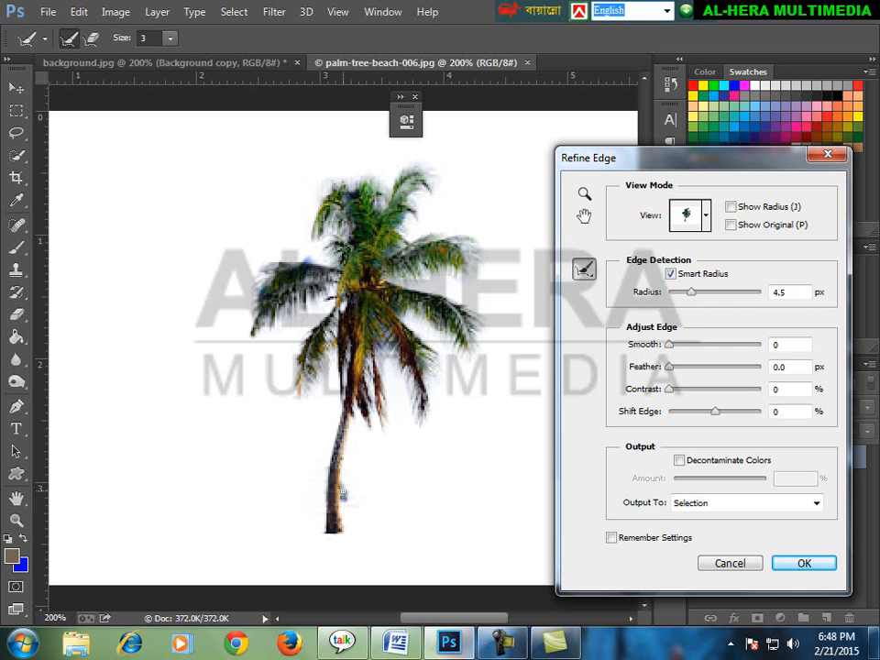
drag(345, 486, 347, 481)
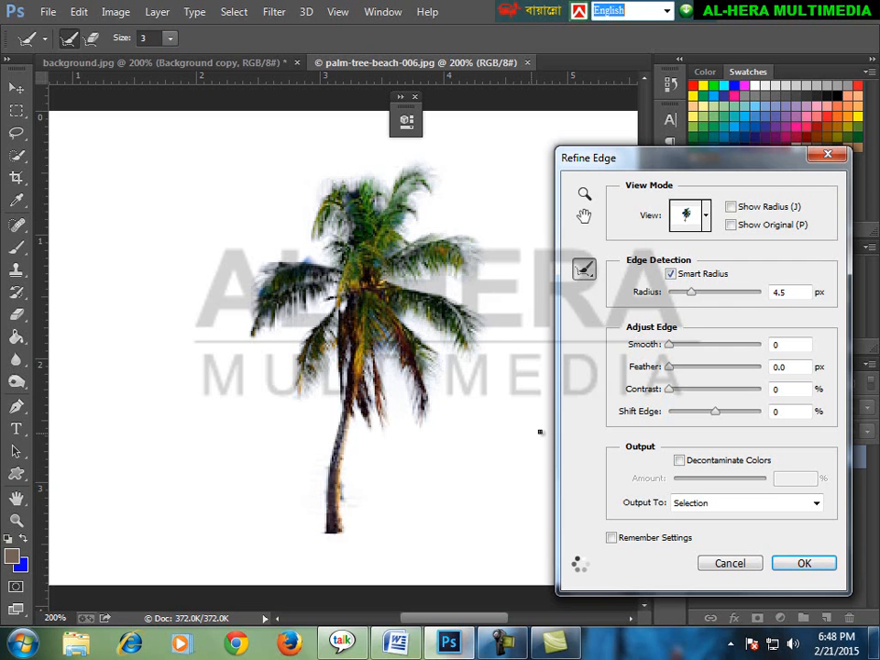
- Brush out the remaining bluish pixels along the right side of the lower trunk at 400% zoom
key(ctrl+plus)
key(ctrl+plus)
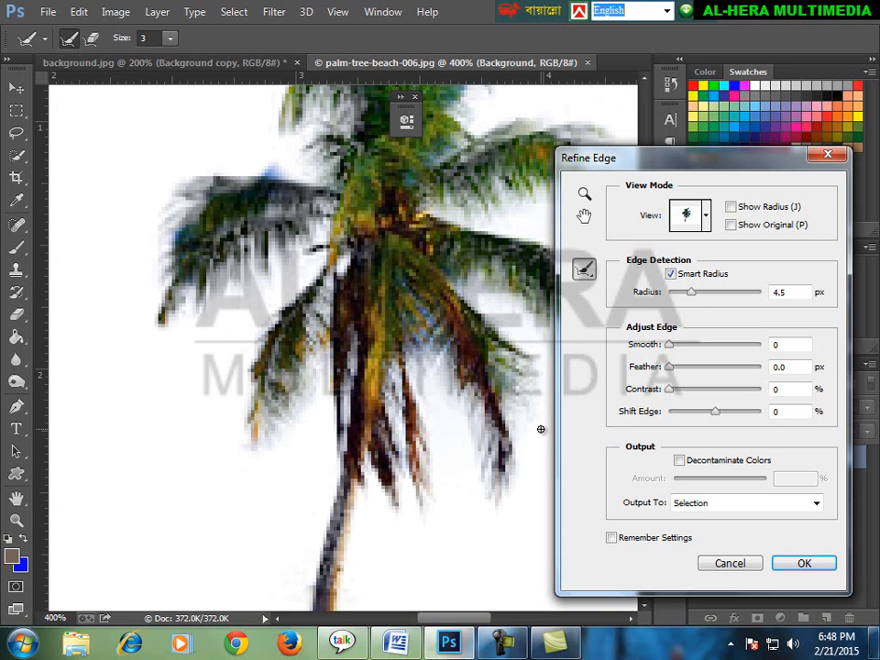
drag(393, 486, 344, 333)
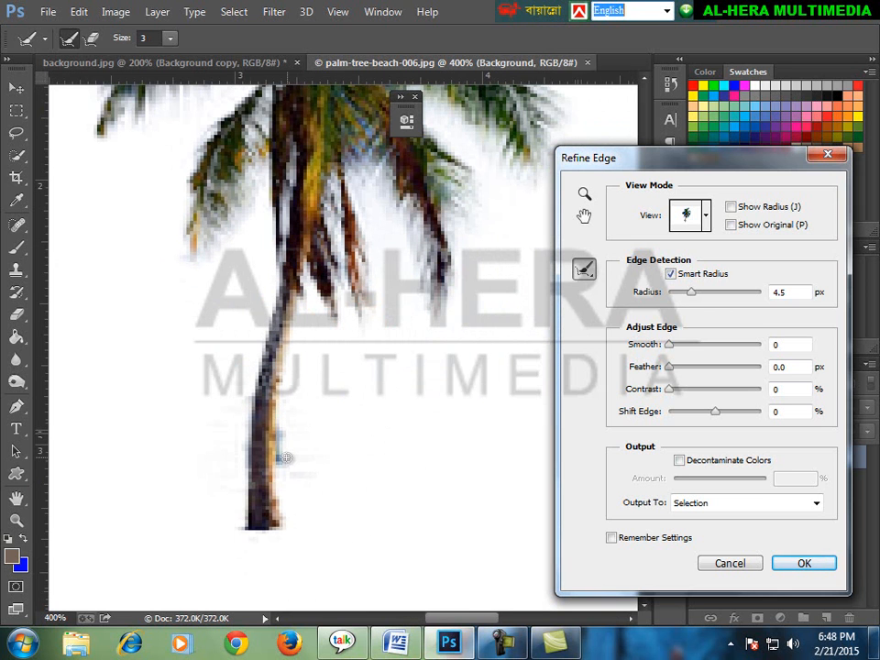
drag(280, 445, 213, 330)
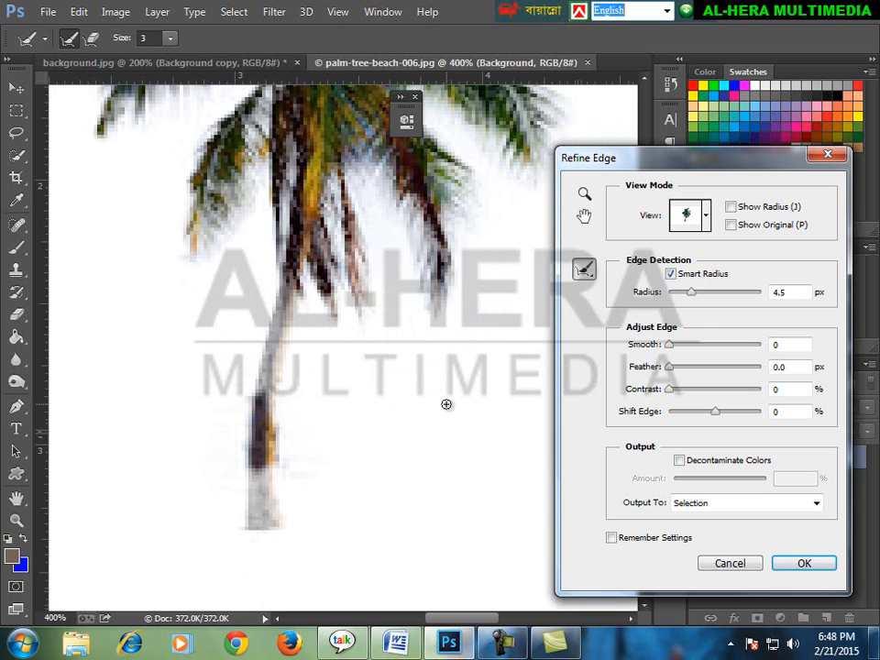
- Brush out the small blue spot above the upper left frond
key(ctrl+minus)
key(ctrl+minus)
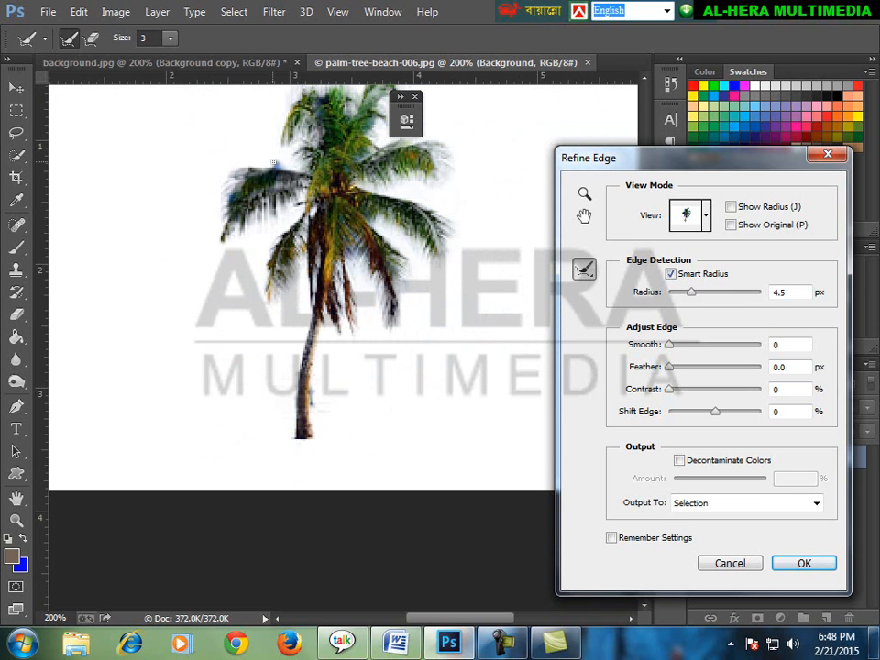
drag(279, 165, 286, 166)
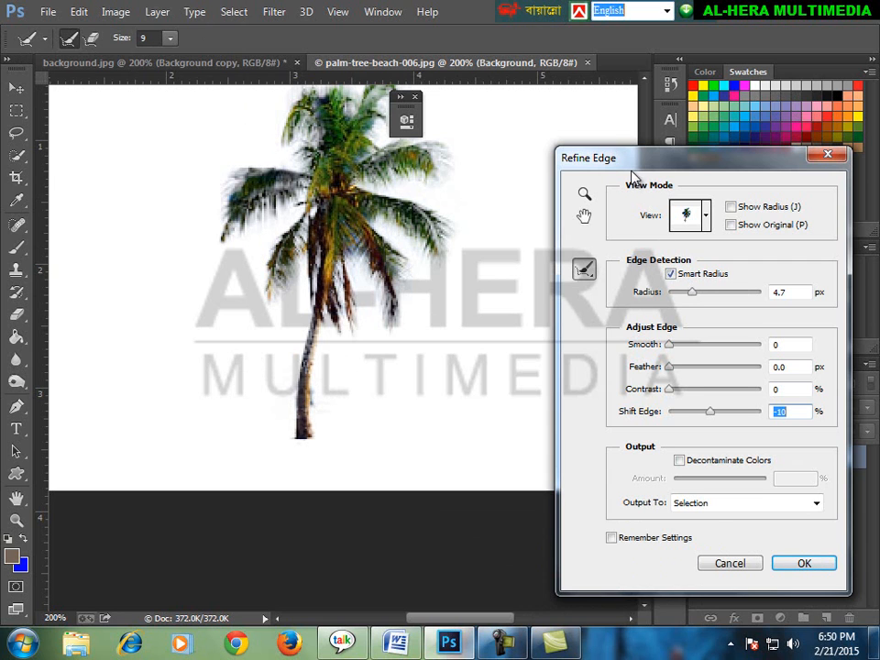
- Enable Decontaminate Colors at 60% and apply the refinement as a New Layer with Layer Mask
drag(663, 165, 642, 165)
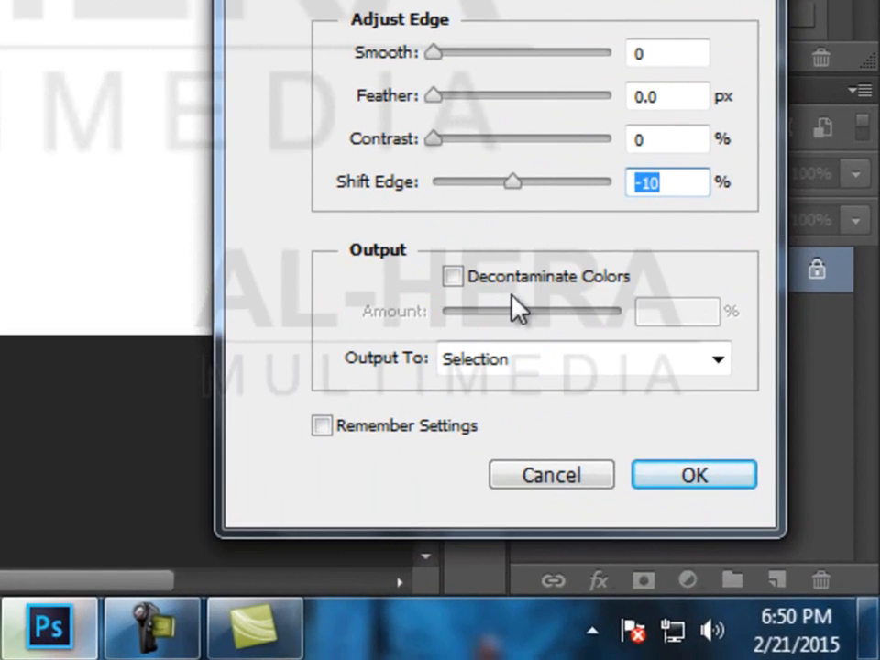
click(455, 279)
drag(532, 313, 550, 310)
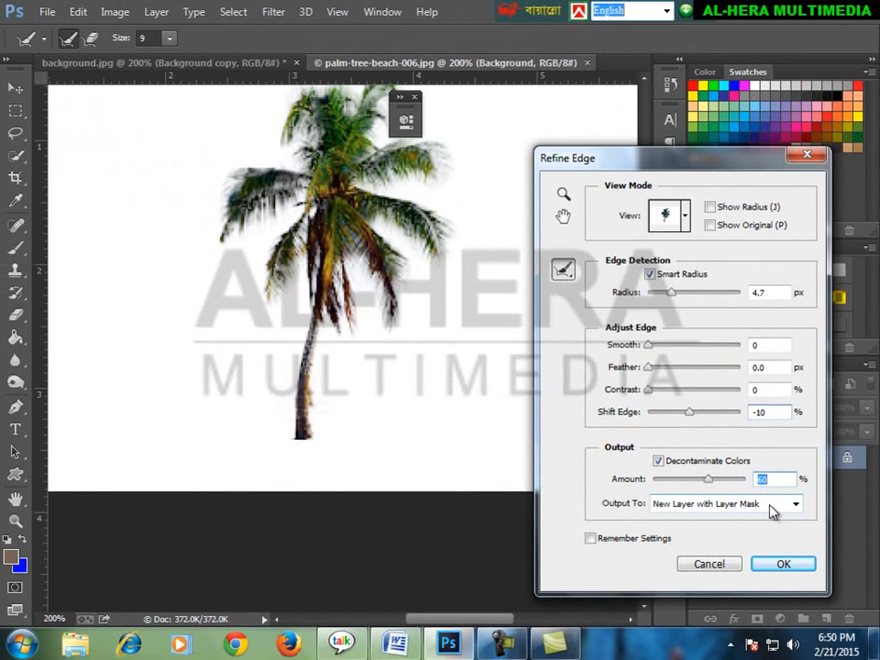
click(782, 564)
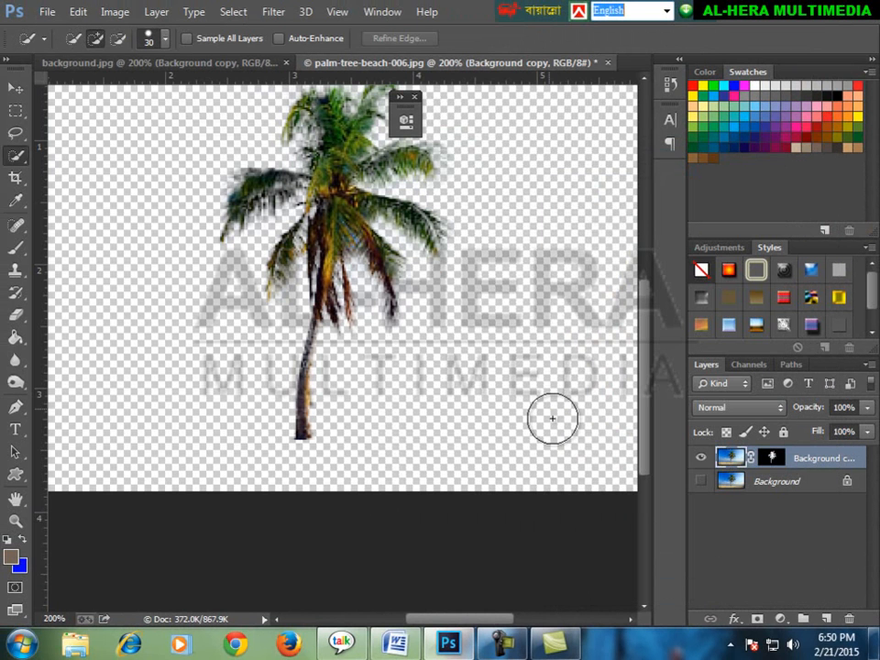
- Move the palm cutout slightly left and down, then show the Background layer for comparison and hide it again
click(16, 88)
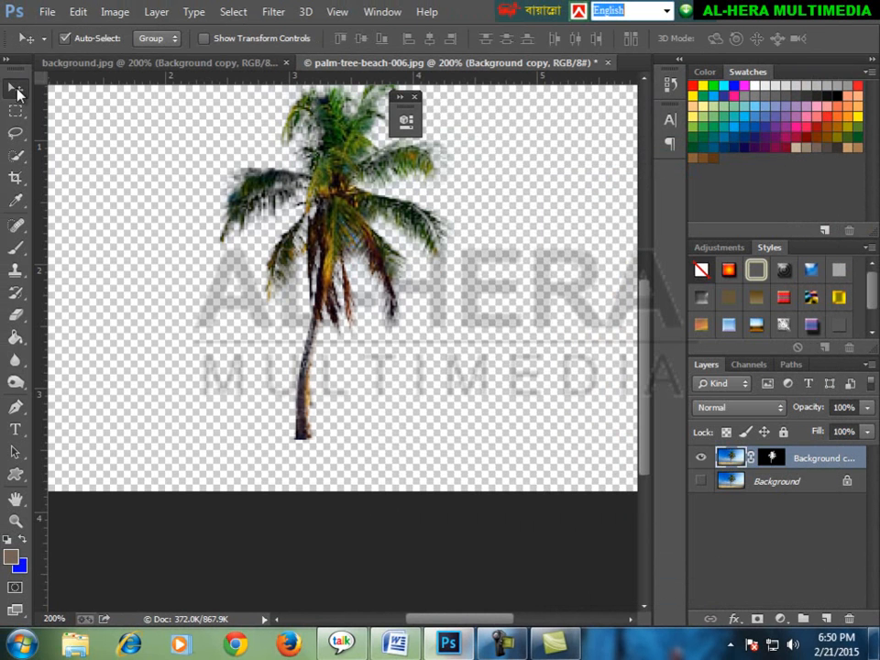
drag(348, 143, 328, 155)
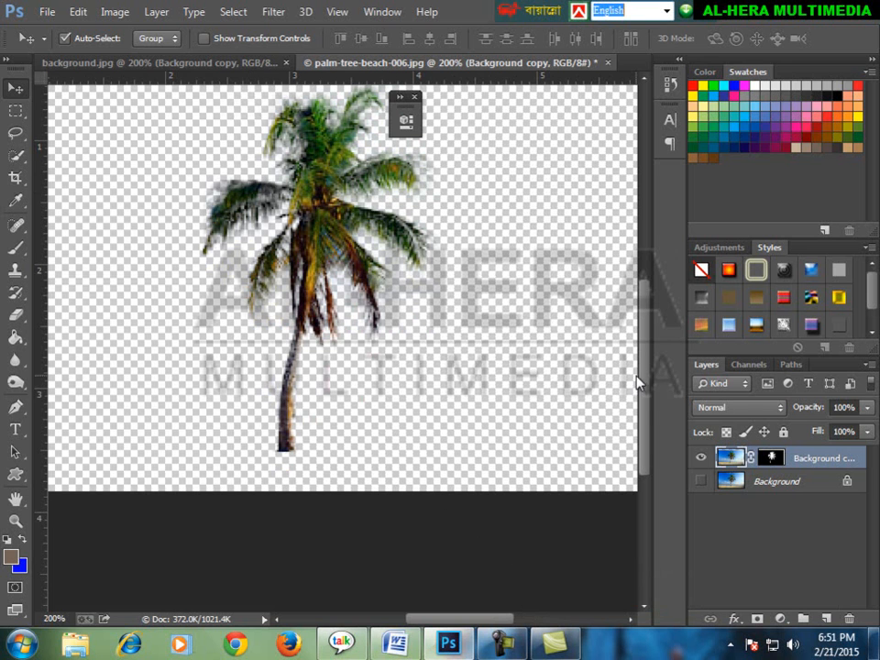
click(700, 481)
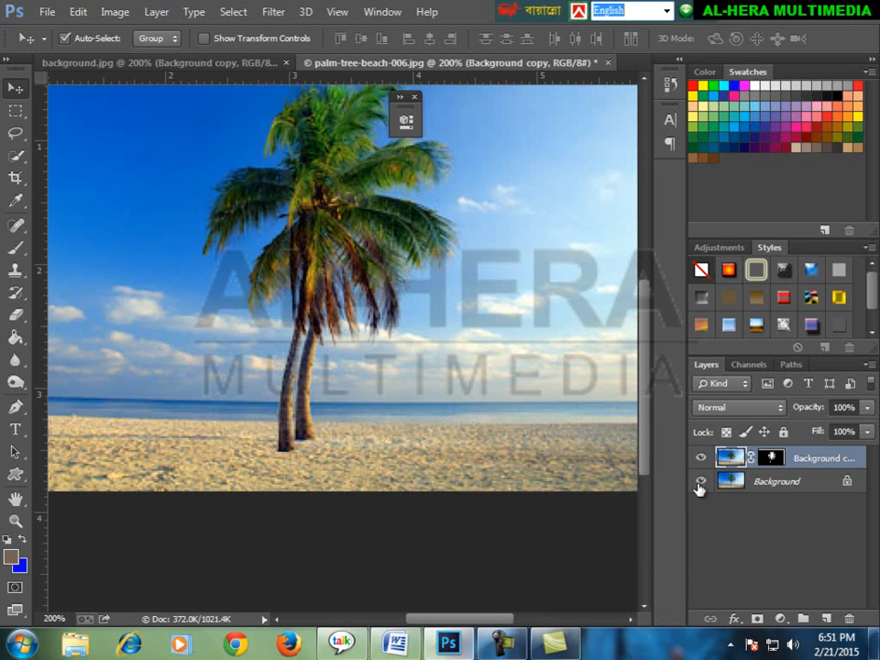
click(700, 486)
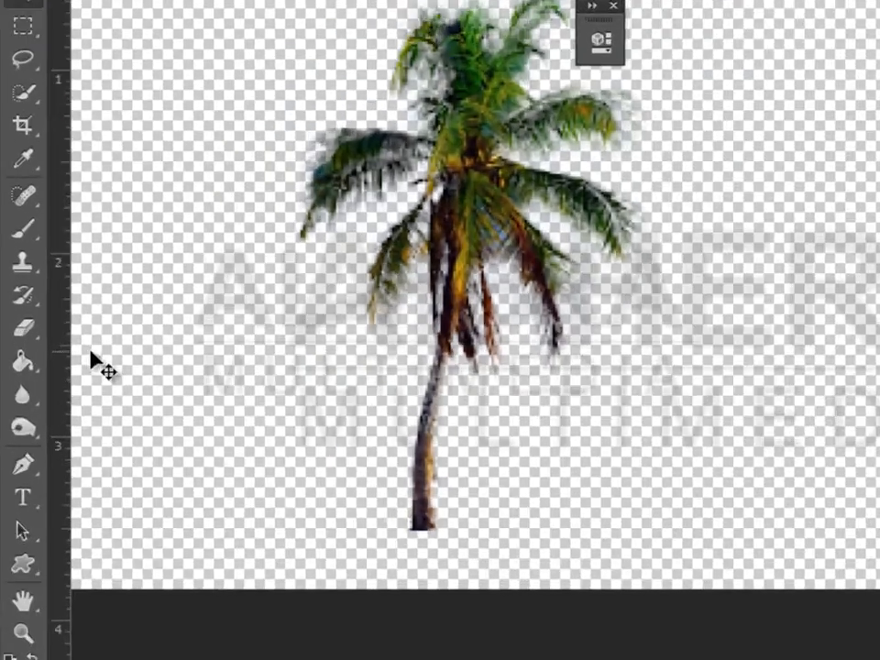
- Float the background.jpg and palm-tree-beach-006.jpg documents in separate overlapping windows so both images are accessible
click(16, 314)
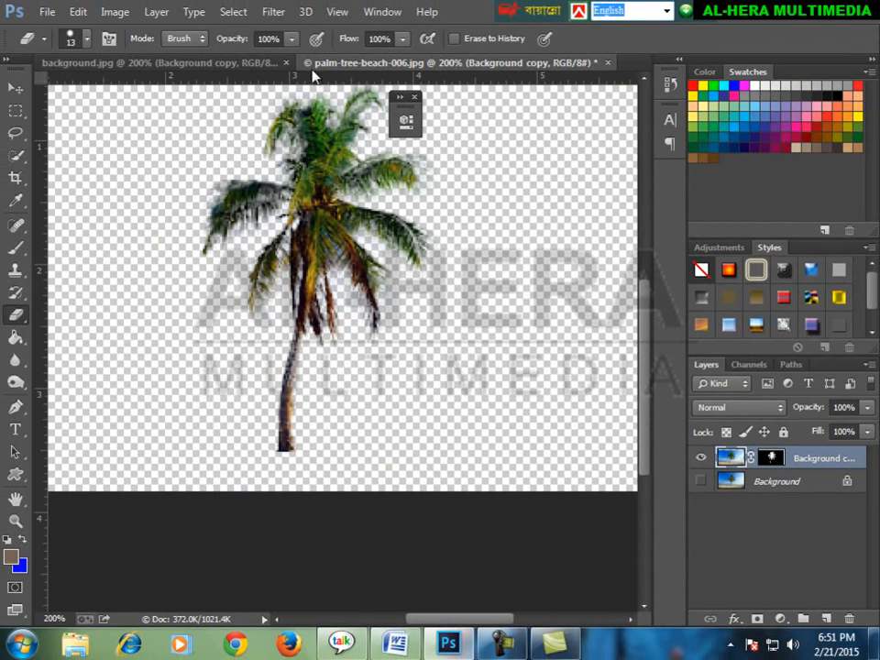
drag(249, 64, 393, 177)
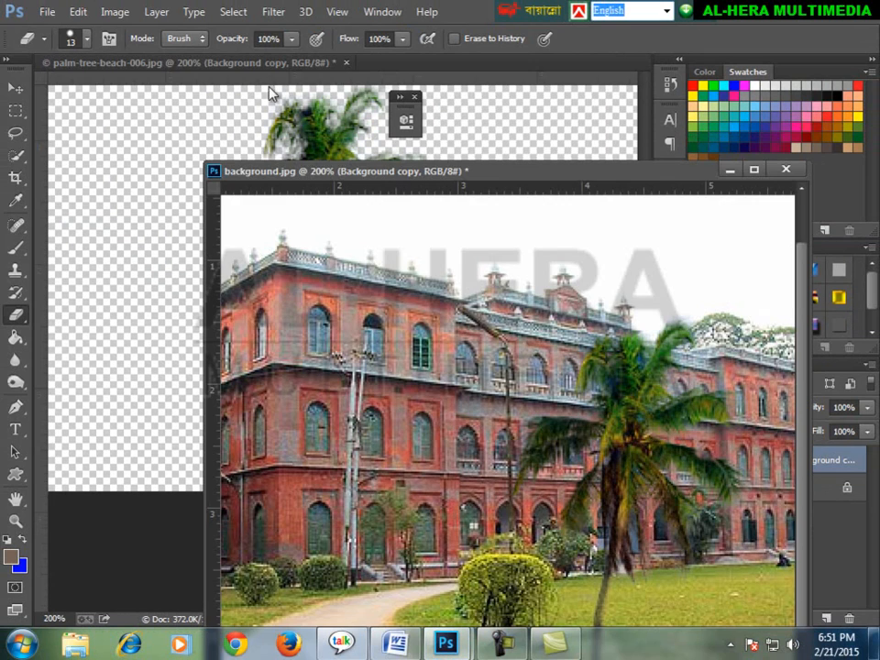
click(205, 77)
drag(333, 176, 296, 71)
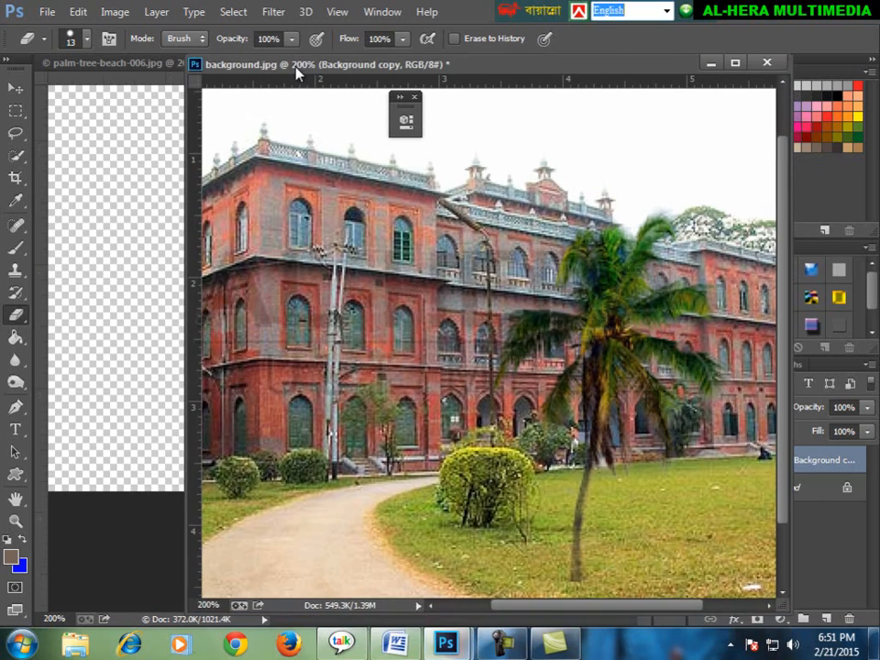
drag(229, 70, 283, 74)
drag(181, 66, 202, 80)
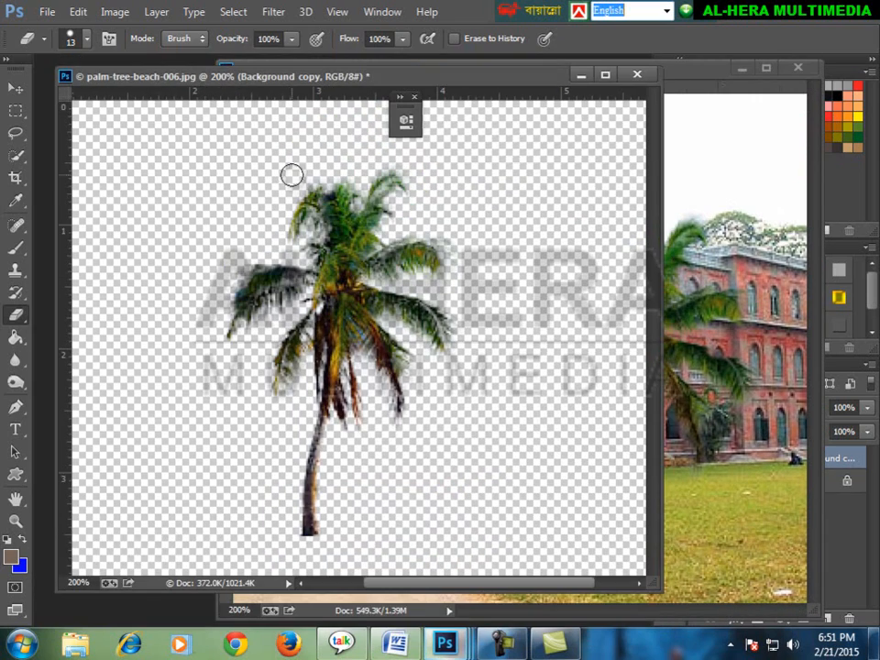
- Copy the masked palm cutout into background.jpg, placing it just left of the existing palm, and maximize that document's window
click(16, 87)
drag(393, 240, 487, 292)
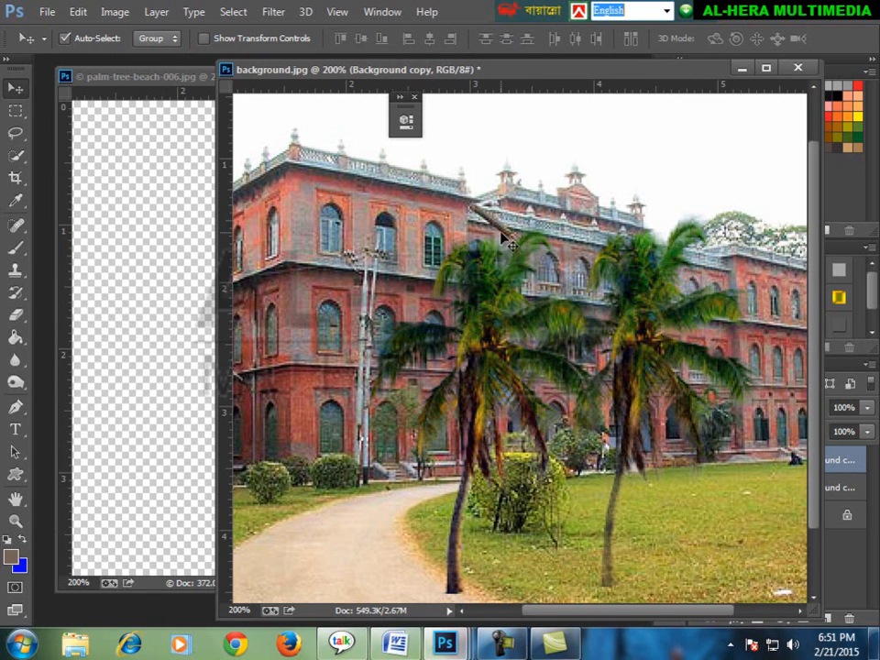
double_click(512, 78)
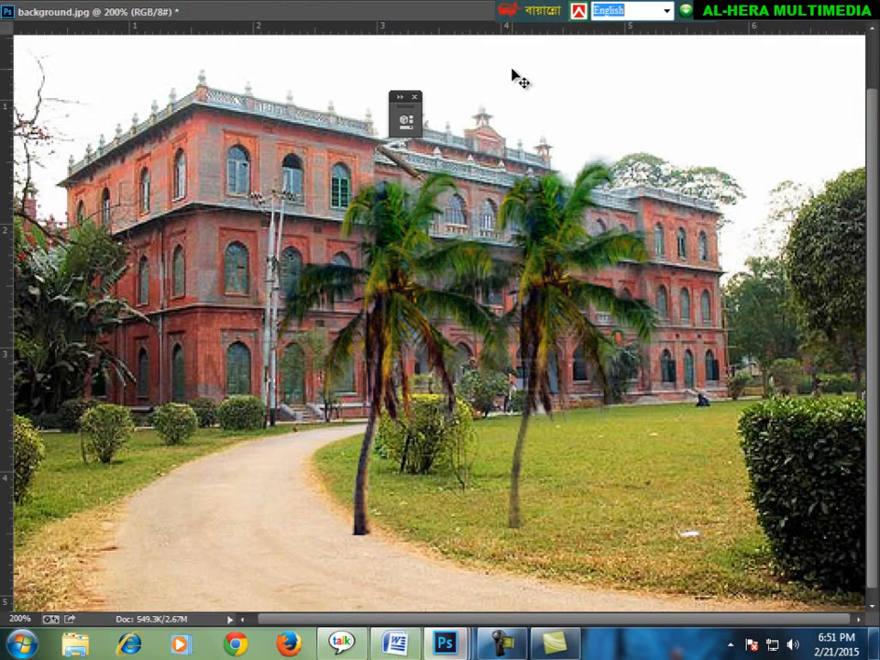
key(ctrl+minus)
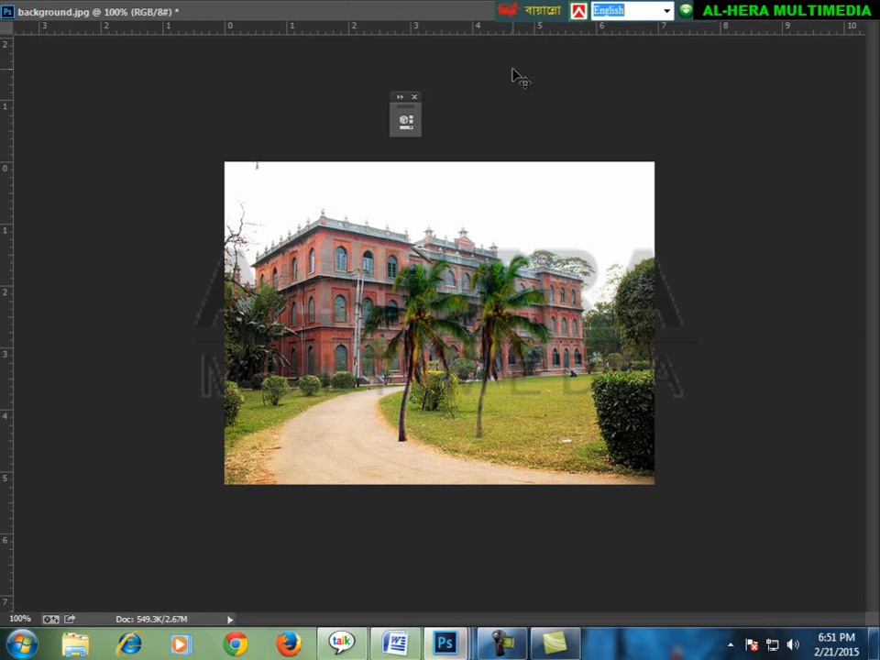